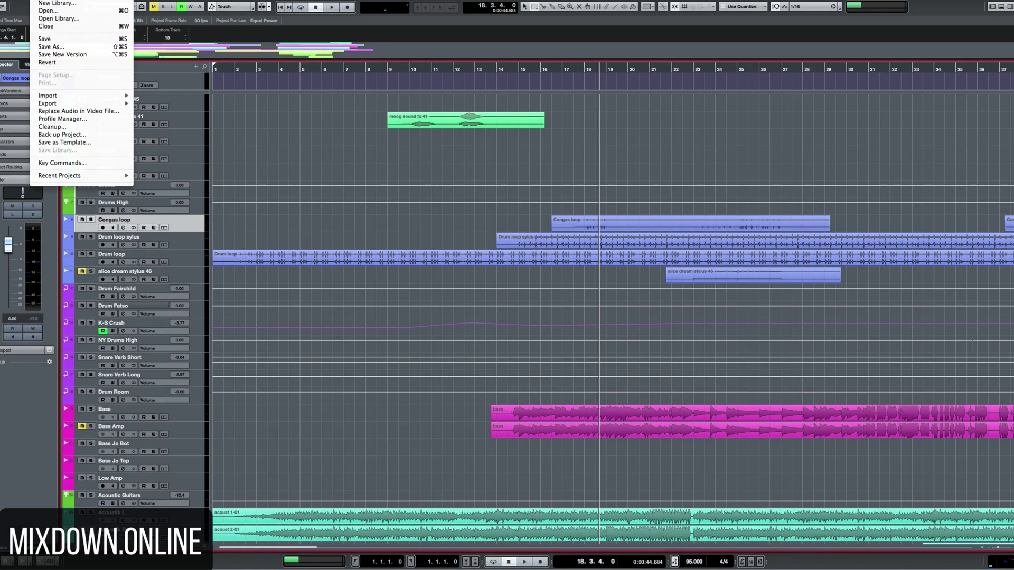
Open the Key Commands dialog, collapse the Devices category and show the macros section.
{"action": "left_click", "coordinate": [69, 163]}
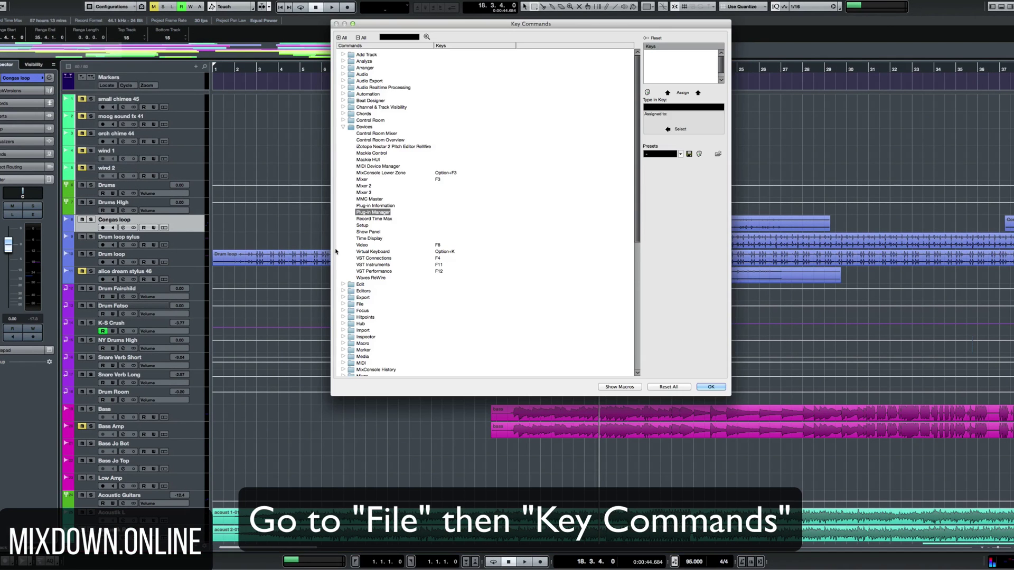
{"action": "left_click", "coordinate": [343, 127]}
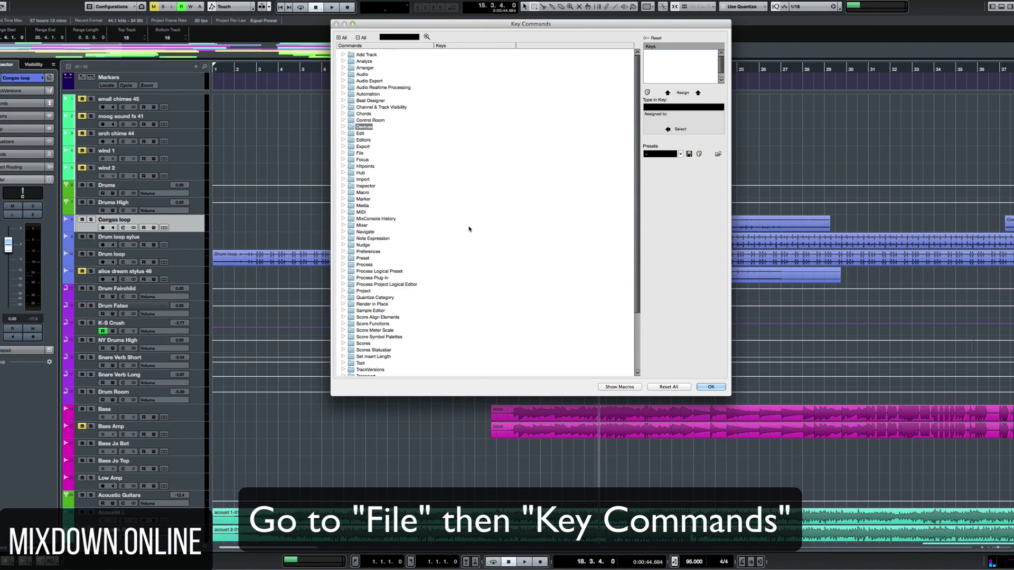
{"action": "scroll", "coordinate": [469, 229], "scroll_direction": "down", "scroll_amount": 4}
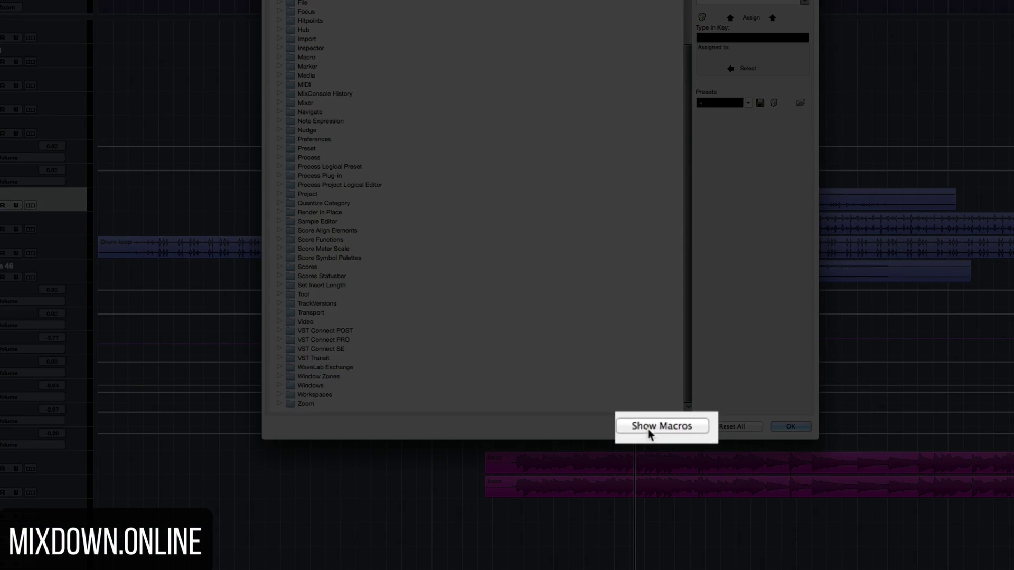
{"action": "left_click", "coordinate": [649, 430]}
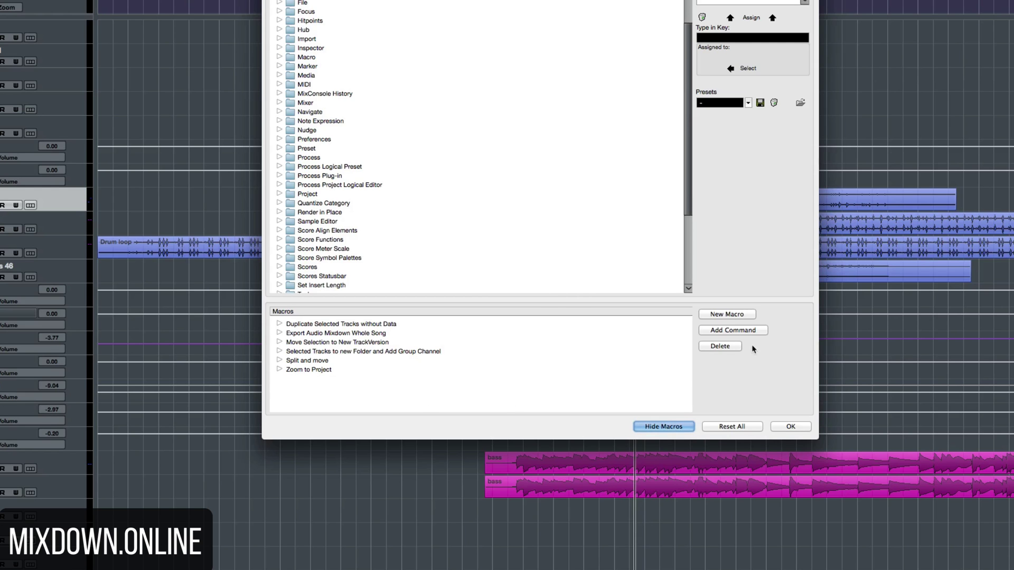
Create a new macro named Vocal Track.
{"action": "left_click", "coordinate": [736, 320]}
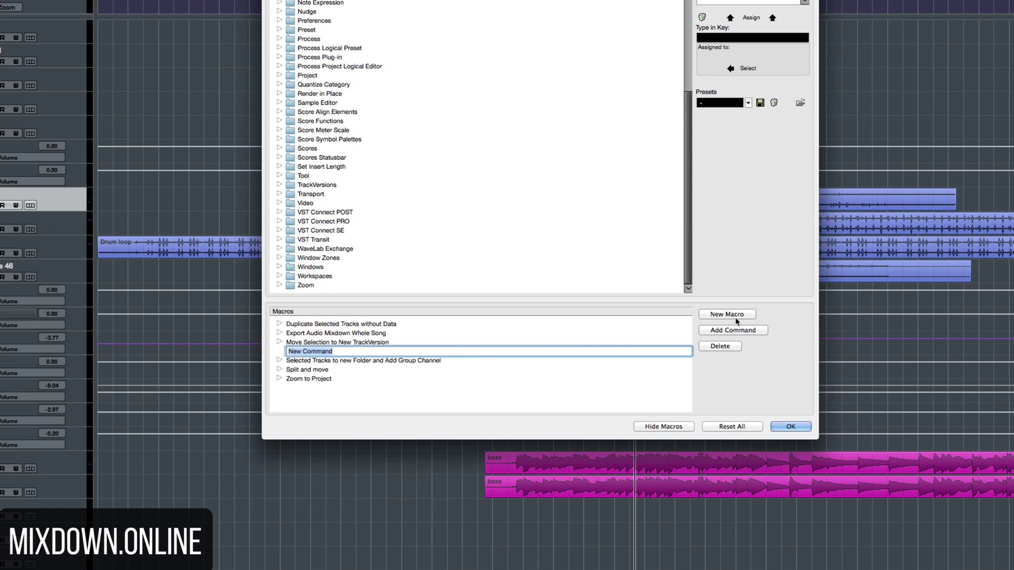
{"action": "type", "text": "Vocal Track"}
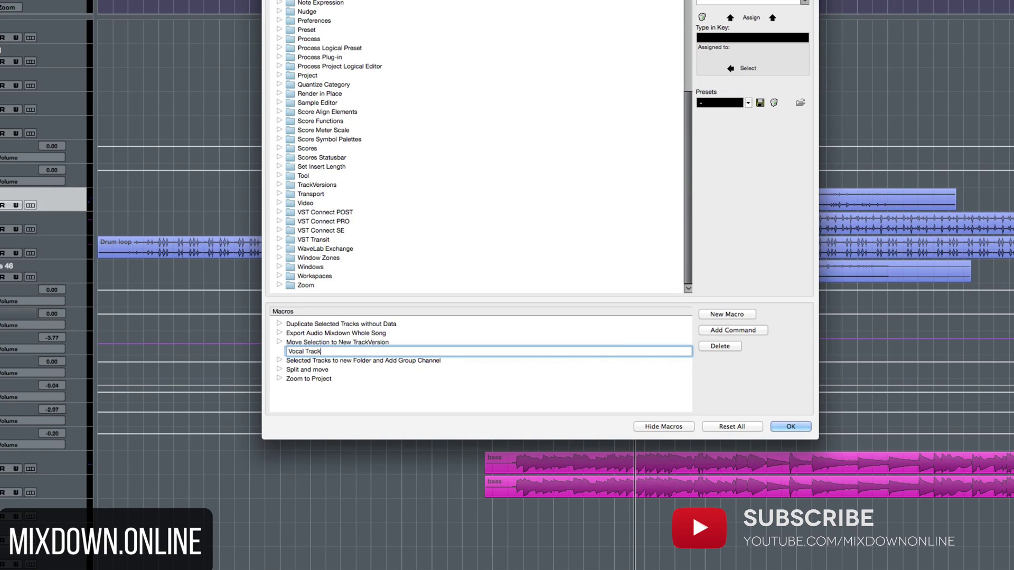
{"action": "key", "text": "Return"}
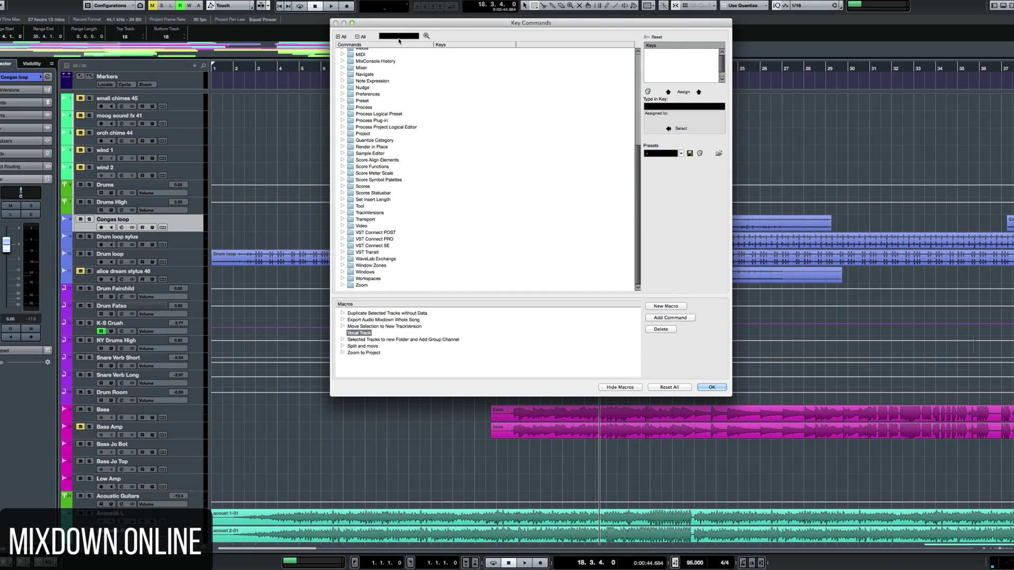
Search the commands for "add track" and add the Add Track - Audio Mono command to the Vocal Track macro.
{"action": "left_click", "coordinate": [399, 38]}
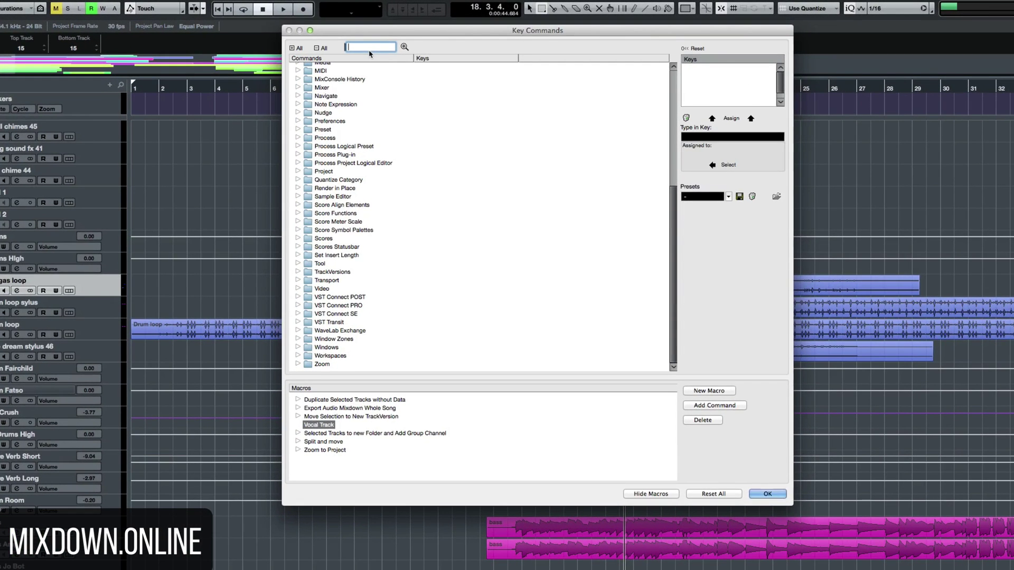
{"action": "type", "text": "add track"}
{"action": "left_click", "coordinate": [404, 47]}
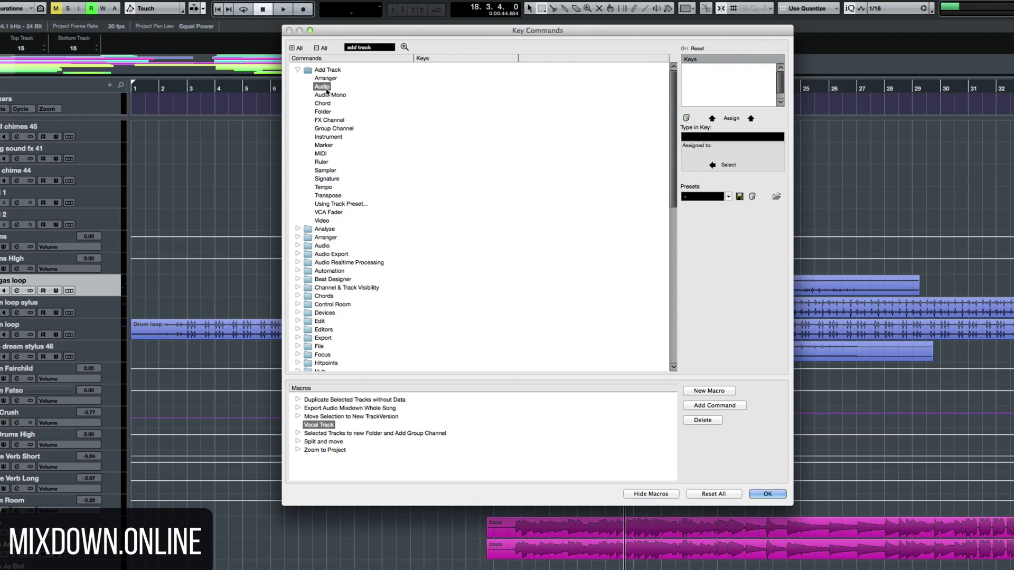
{"action": "left_click", "coordinate": [404, 47]}
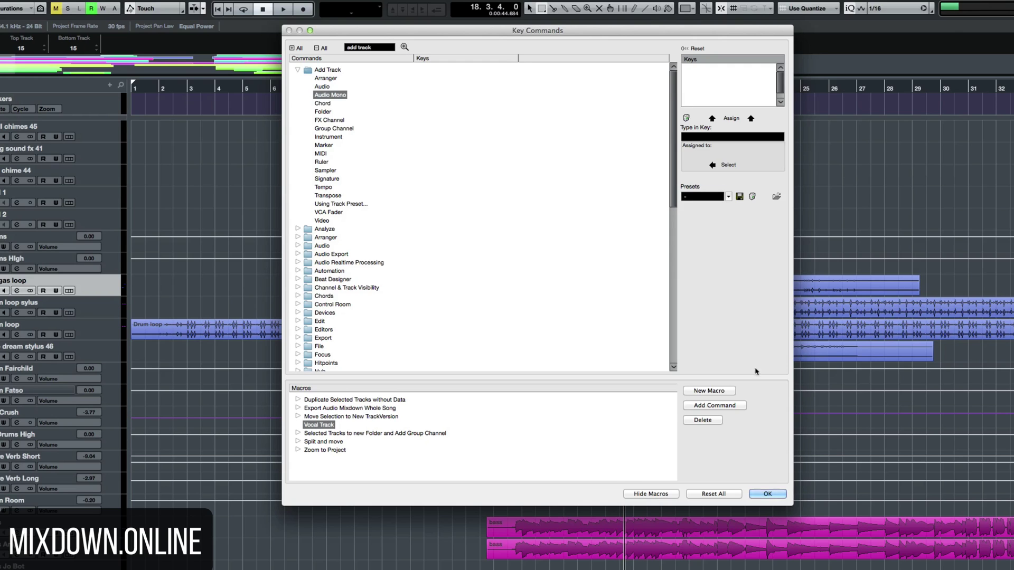
{"action": "left_click", "coordinate": [732, 411]}
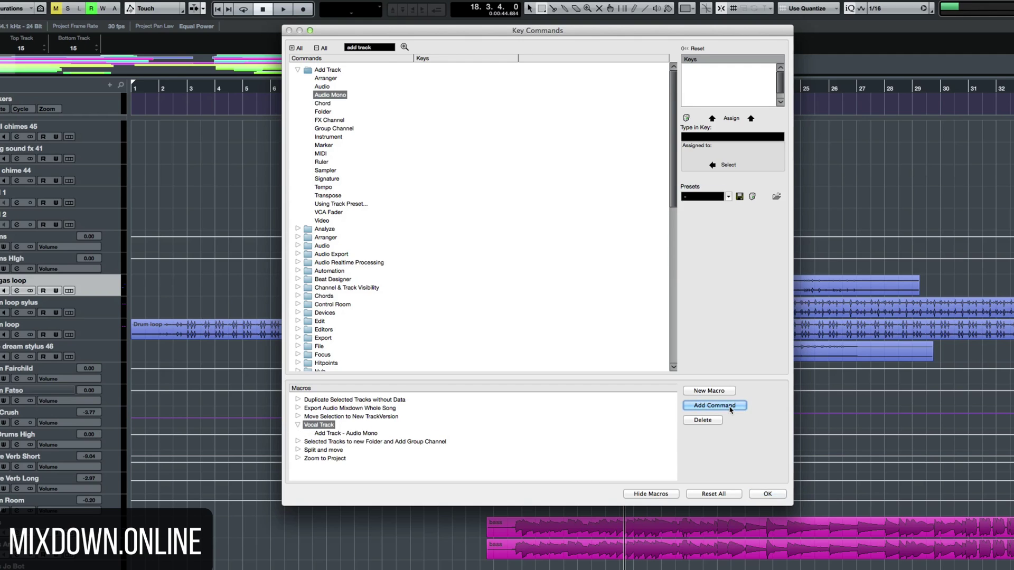
Find the Mixer command Add Track To Selected: FX Channel and add it to the Vocal Track macro.
{"action": "left_click", "coordinate": [376, 46]}
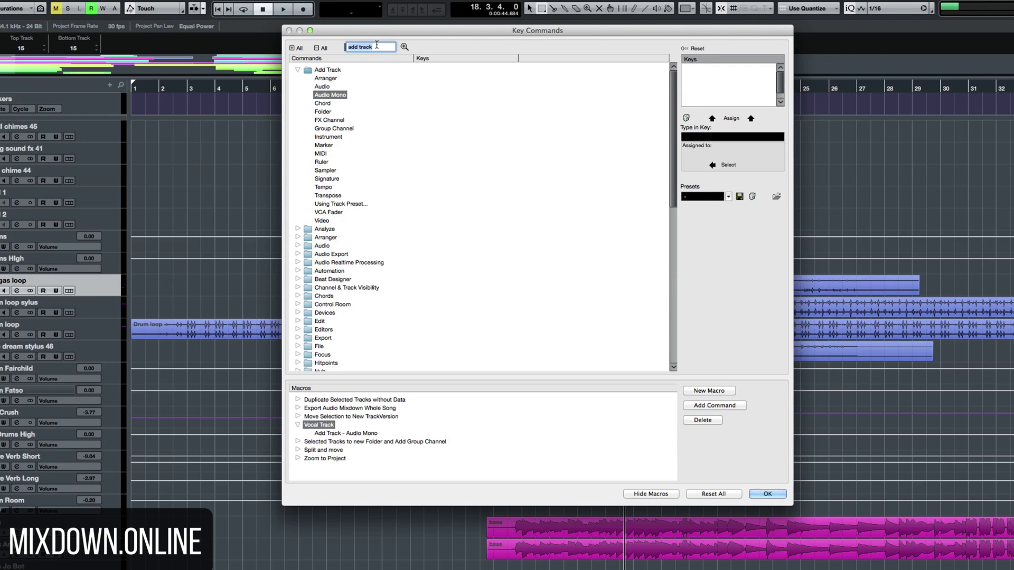
{"action": "left_click", "coordinate": [404, 47]}
{"action": "left_click", "coordinate": [404, 47]}
{"action": "left_click", "coordinate": [405, 47]}
{"action": "left_click", "coordinate": [404, 47]}
{"action": "left_click", "coordinate": [404, 47]}
{"action": "left_click", "coordinate": [404, 47]}
{"action": "left_click", "coordinate": [404, 47]}
{"action": "left_click", "coordinate": [404, 47]}
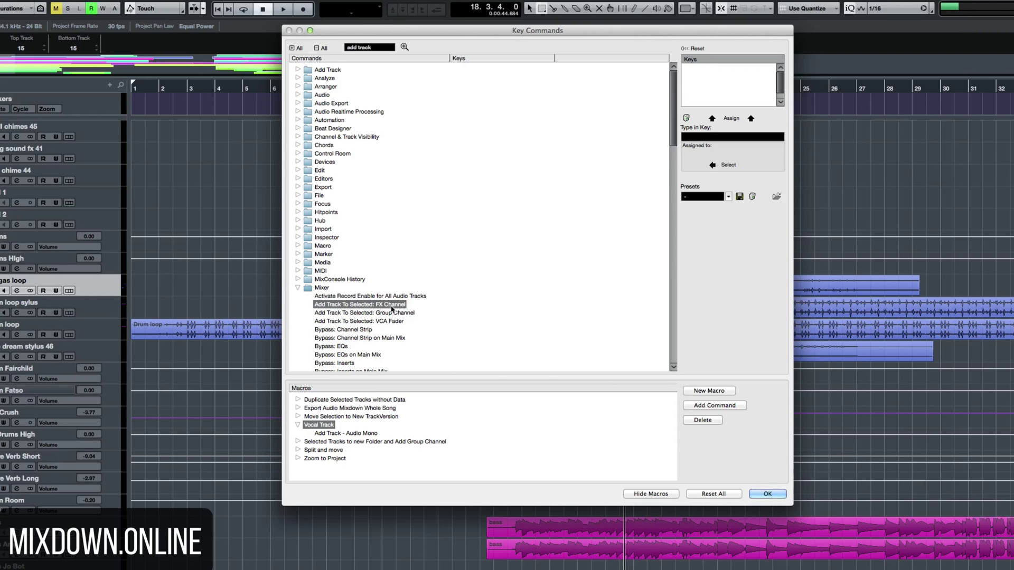
{"action": "left_click", "coordinate": [722, 410]}
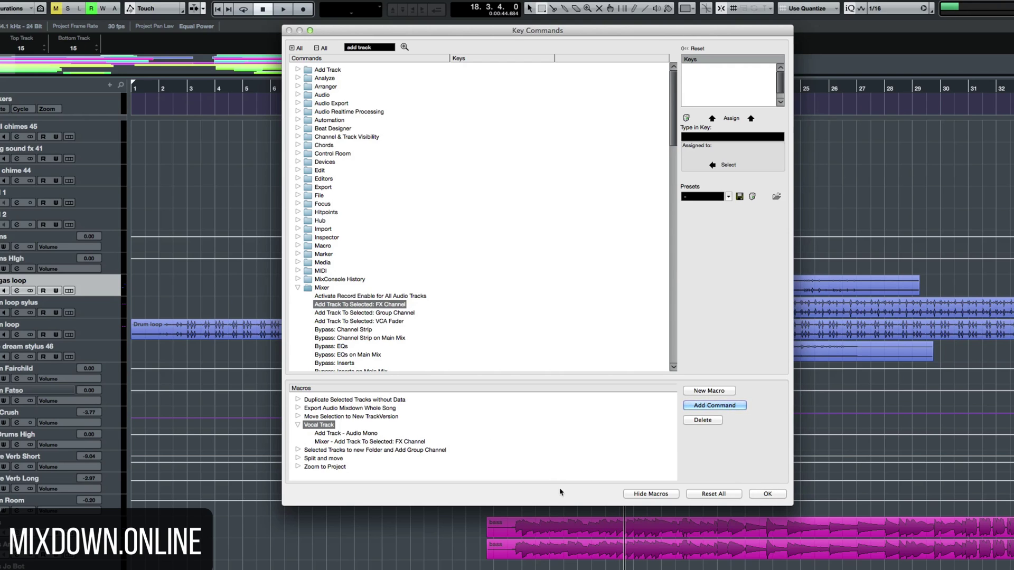
Assign the key command Command+Shift+T to the Vocal Track macro in the Macro category and accept the dialog.
{"action": "left_click", "coordinate": [298, 288]}
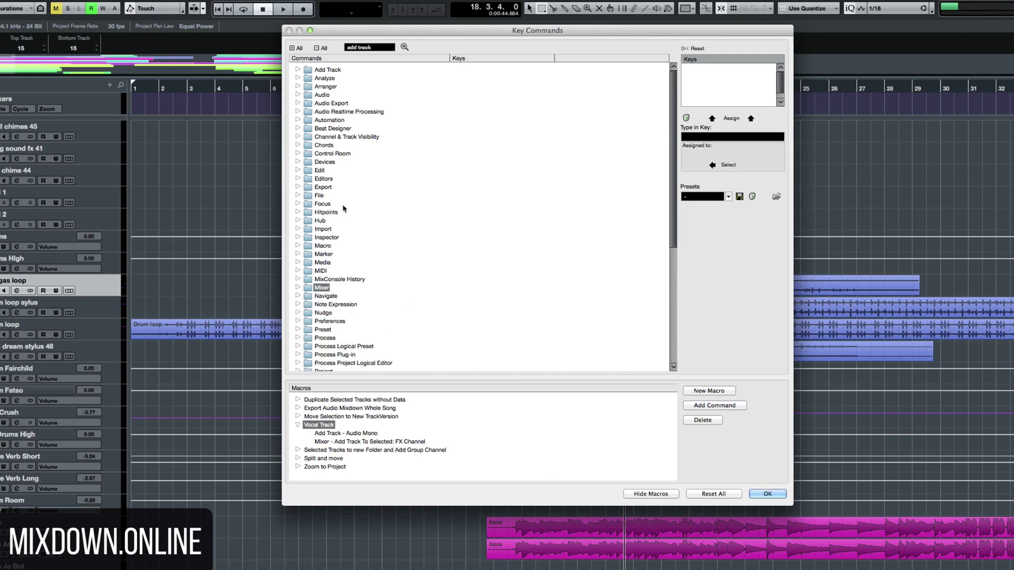
{"action": "scroll", "coordinate": [344, 209], "scroll_direction": "down", "scroll_amount": 5}
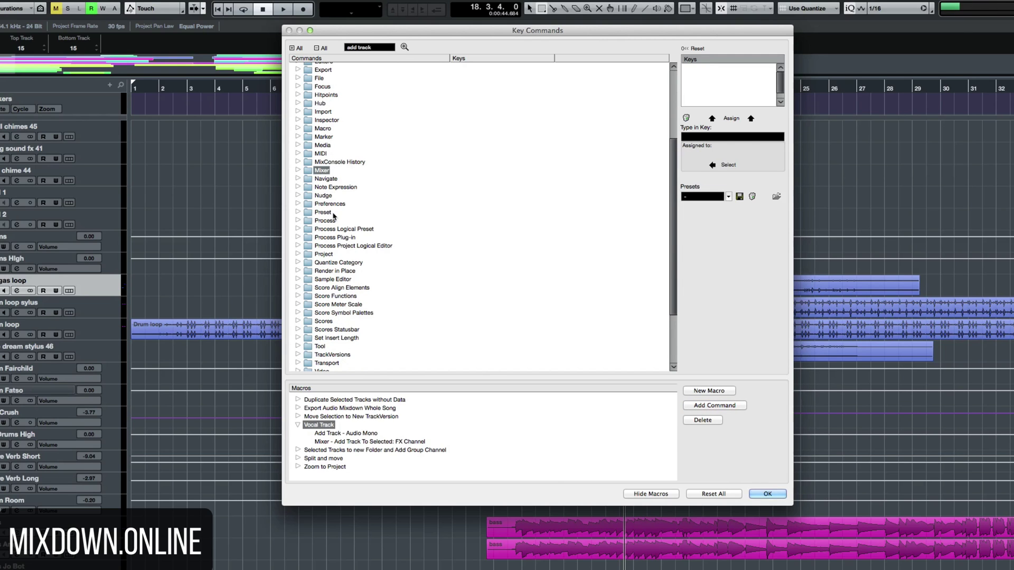
{"action": "left_click", "coordinate": [323, 129]}
{"action": "left_click", "coordinate": [297, 128]}
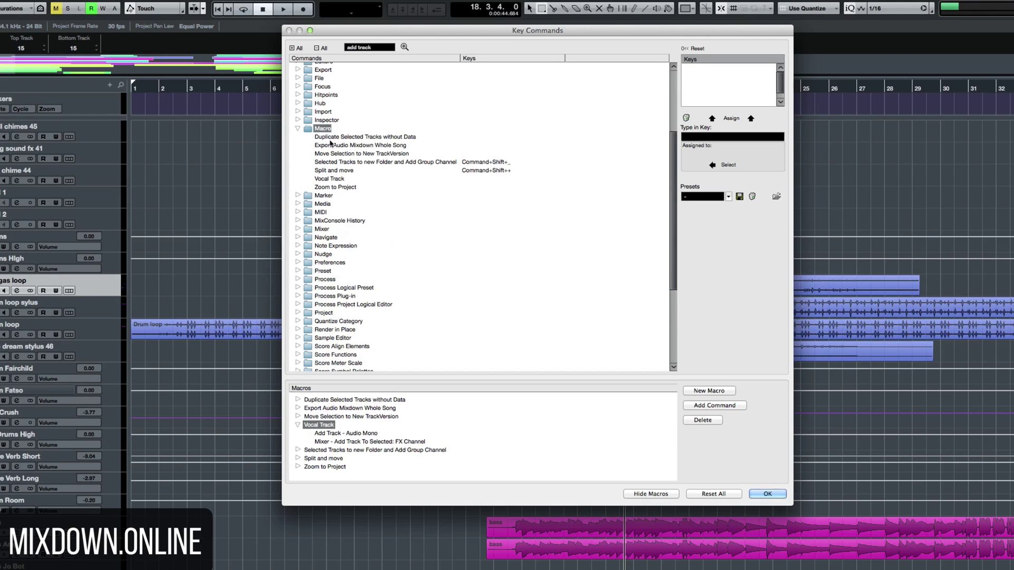
{"action": "left_click", "coordinate": [342, 179]}
{"action": "left_click", "coordinate": [734, 138]}
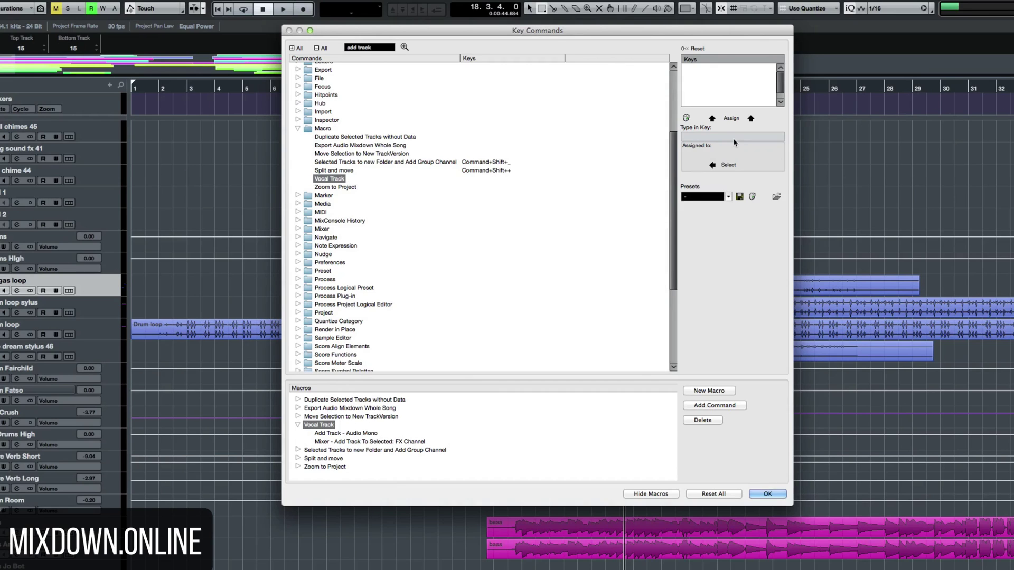
{"action": "key", "text": "super+shift+t"}
{"action": "left_click", "coordinate": [732, 119]}
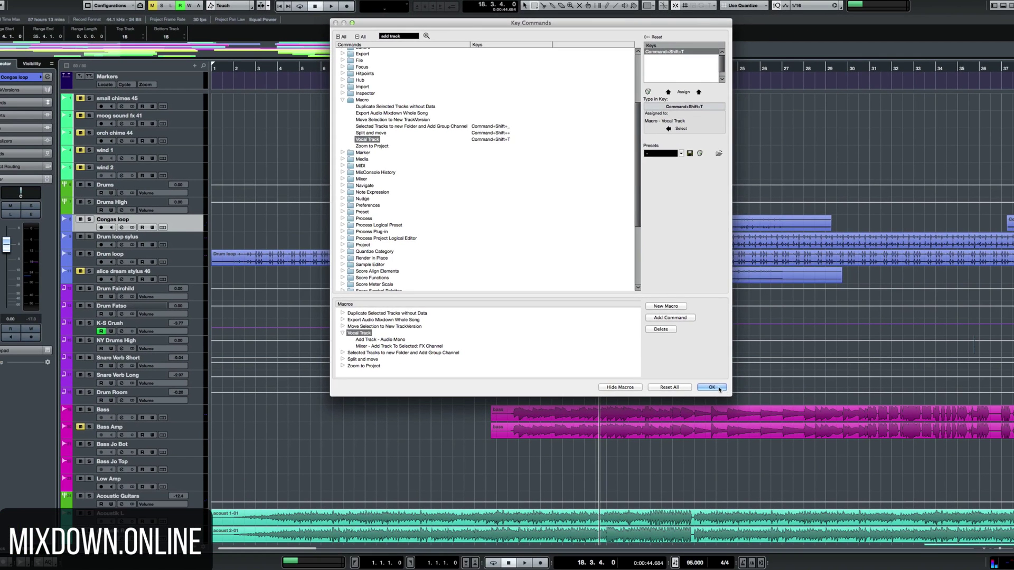
{"action": "left_click", "coordinate": [768, 494]}
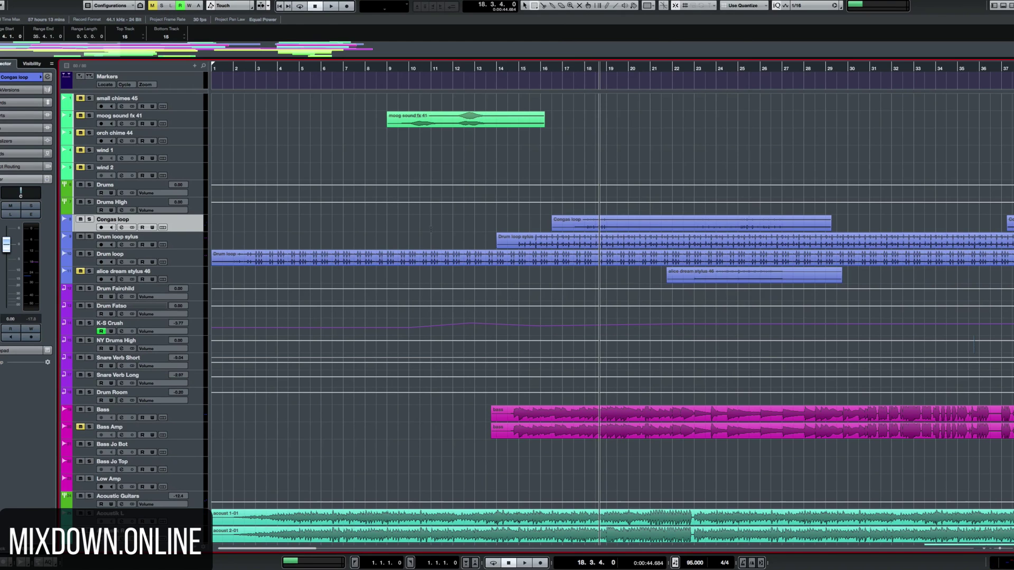
Run the Vocal Track macro and add its stereo FX channel named verb with the PM-Digital Reverb effect.
{"action": "key", "text": "super+shift+t"}
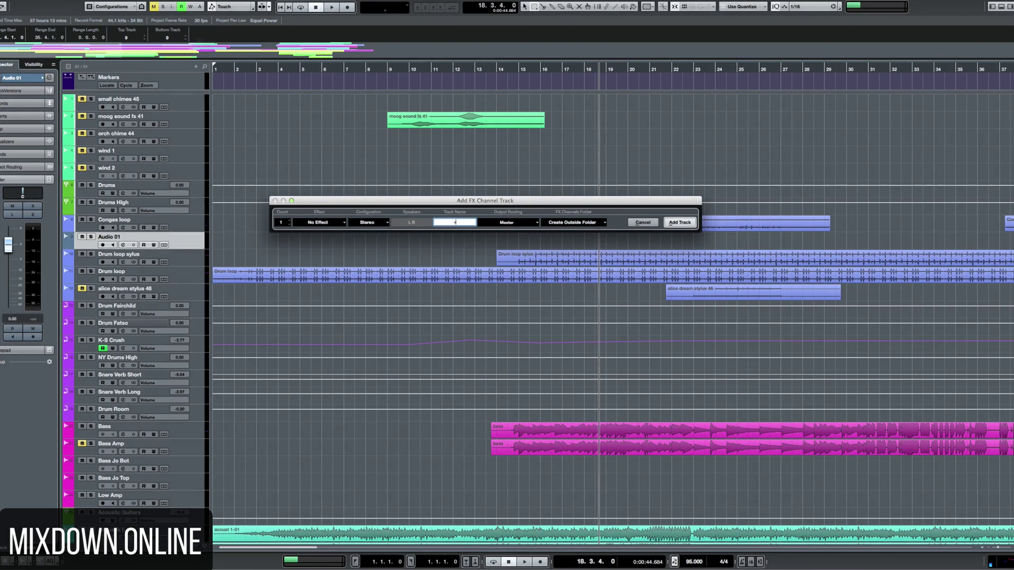
{"action": "type", "text": "verb"}
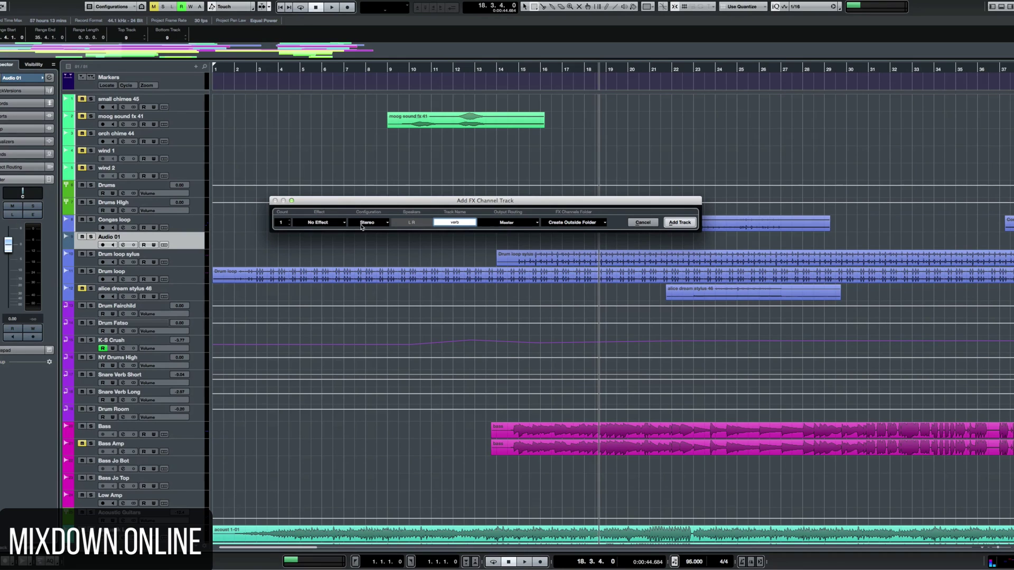
{"action": "left_click", "coordinate": [314, 224]}
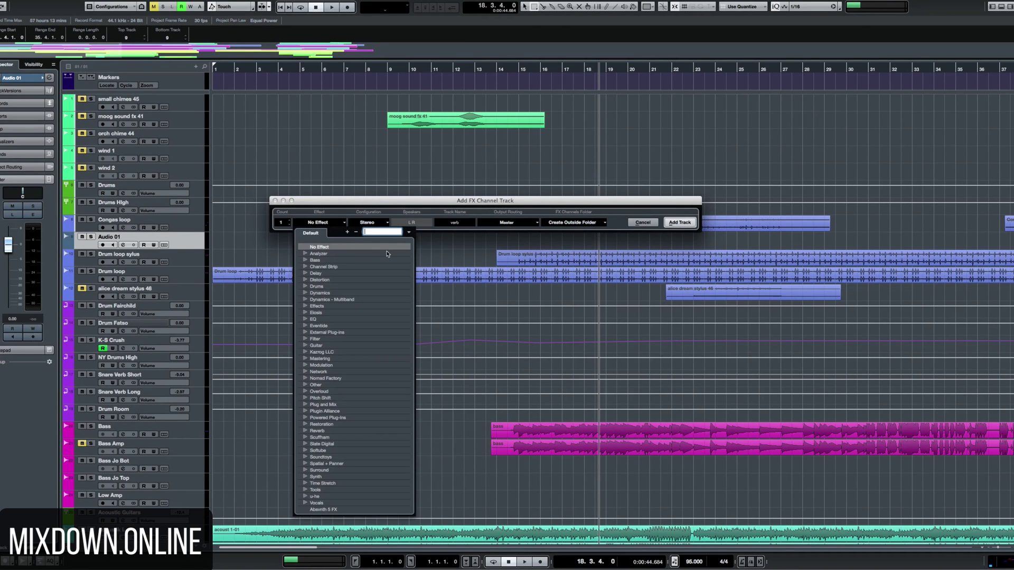
{"action": "type", "text": "verb"}
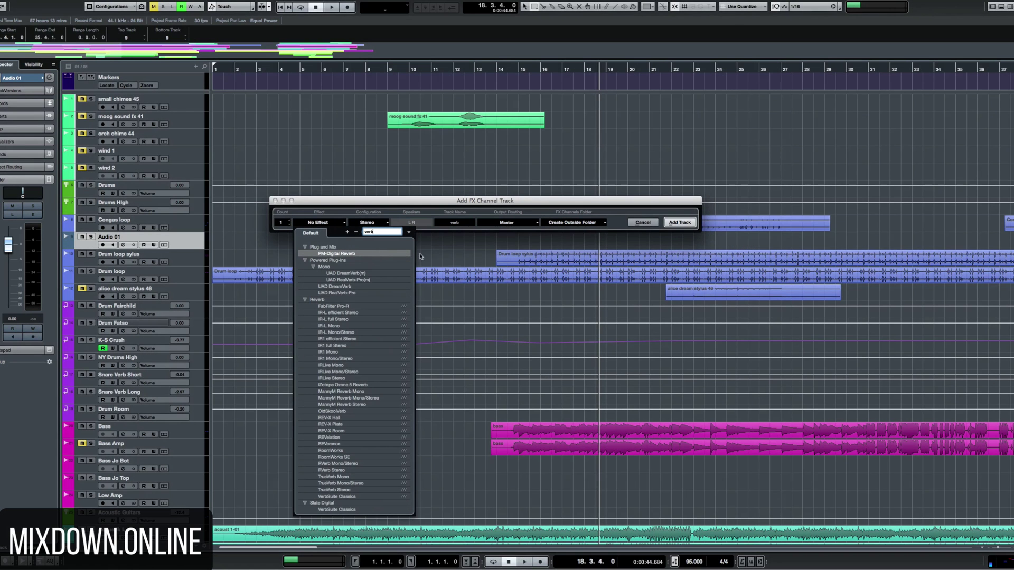
{"action": "left_click", "coordinate": [353, 254]}
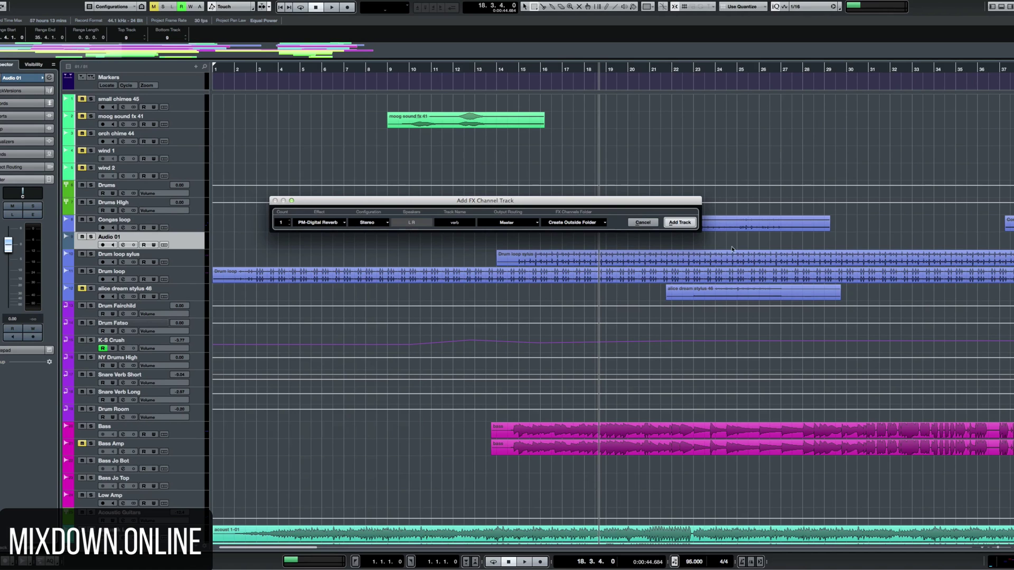
{"action": "left_click", "coordinate": [678, 222]}
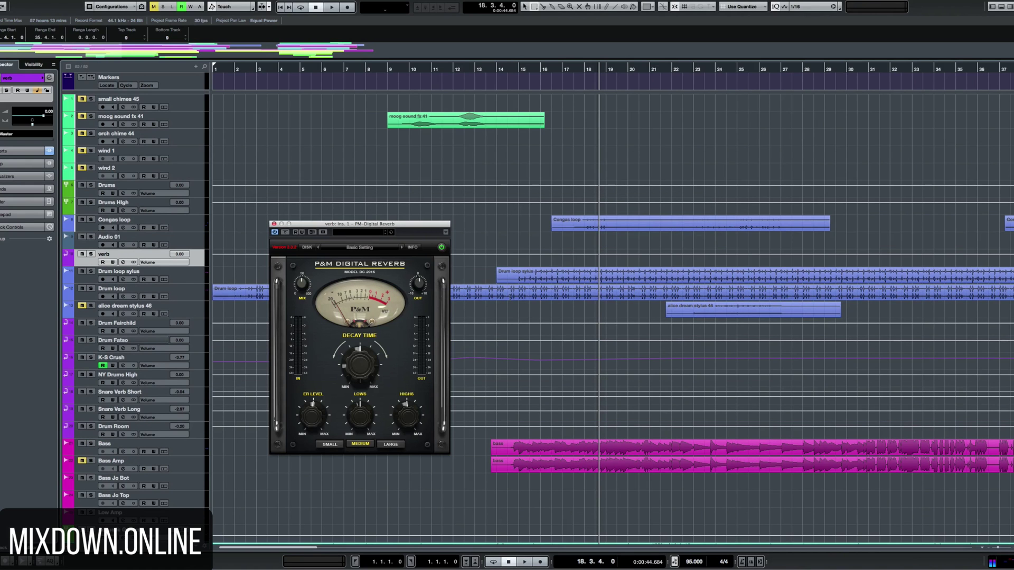
Move the reverb plug-in window aside and examine the sends of the Audio 01 track.
{"action": "left_click_drag", "start_coordinate": [391, 228], "coordinate": [500, 231]}
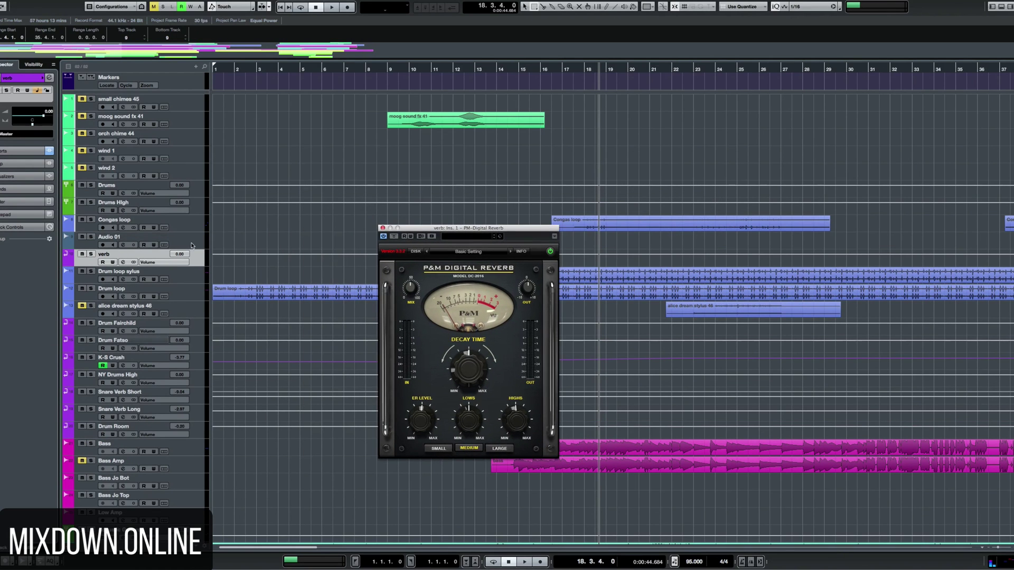
{"action": "left_click", "coordinate": [127, 239]}
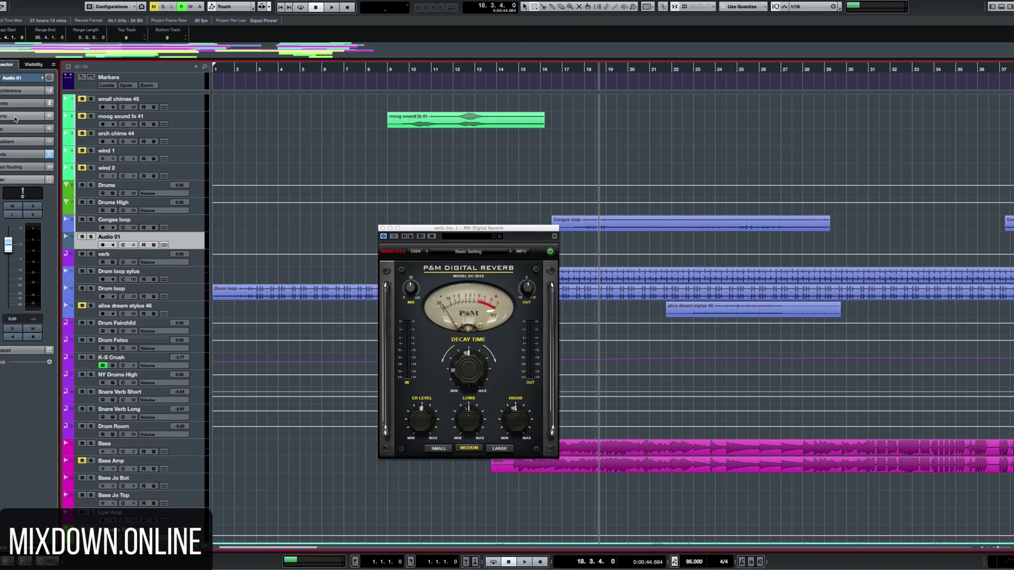
{"action": "left_click", "coordinate": [21, 153]}
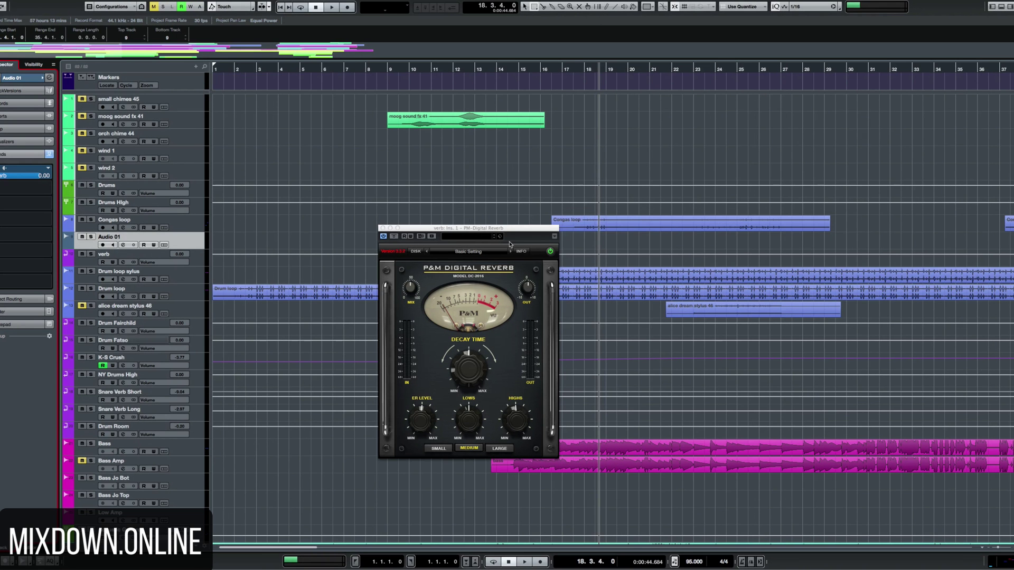
Close the reverb plug-in window and delete the Audio 01 and verb tracks.
{"action": "left_click", "coordinate": [383, 228]}
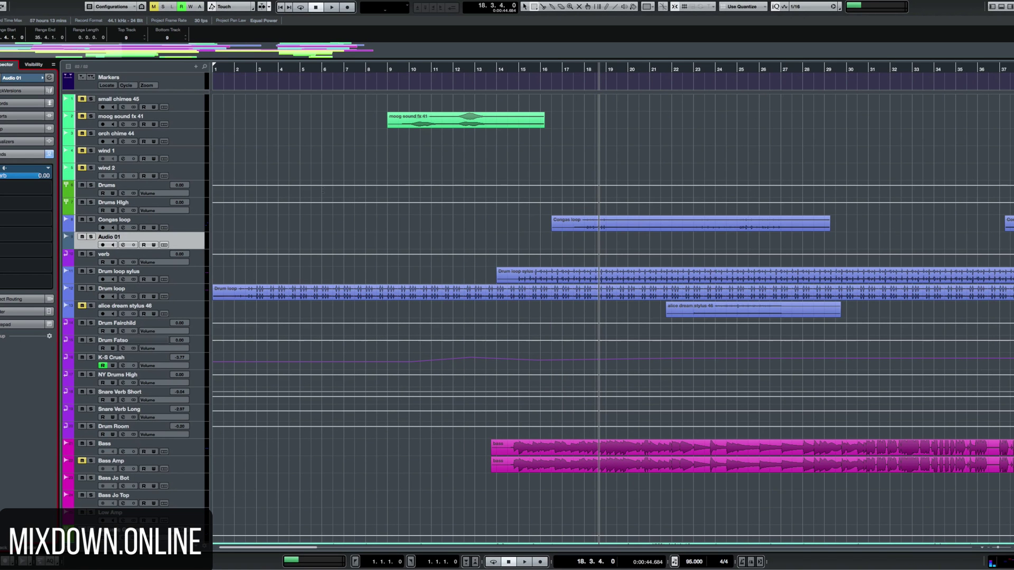
{"action": "key", "text": "shift+Down"}
{"action": "key", "text": "Delete"}
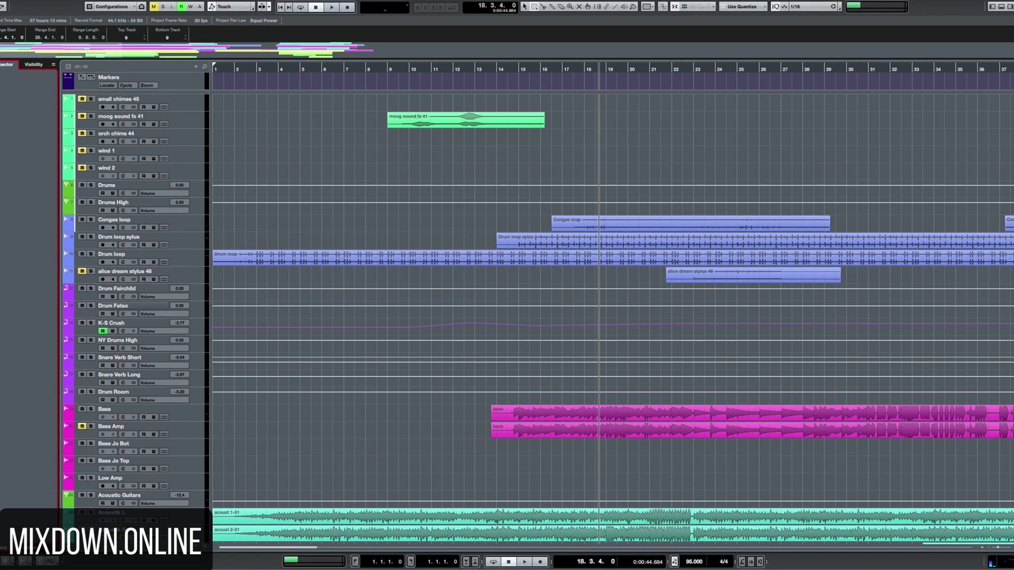
Create a second macro named Reverse in the Key Commands dialog and accept the dialog.
{"action": "left_click", "coordinate": [37, 1]}
{"action": "left_click", "coordinate": [53, 161]}
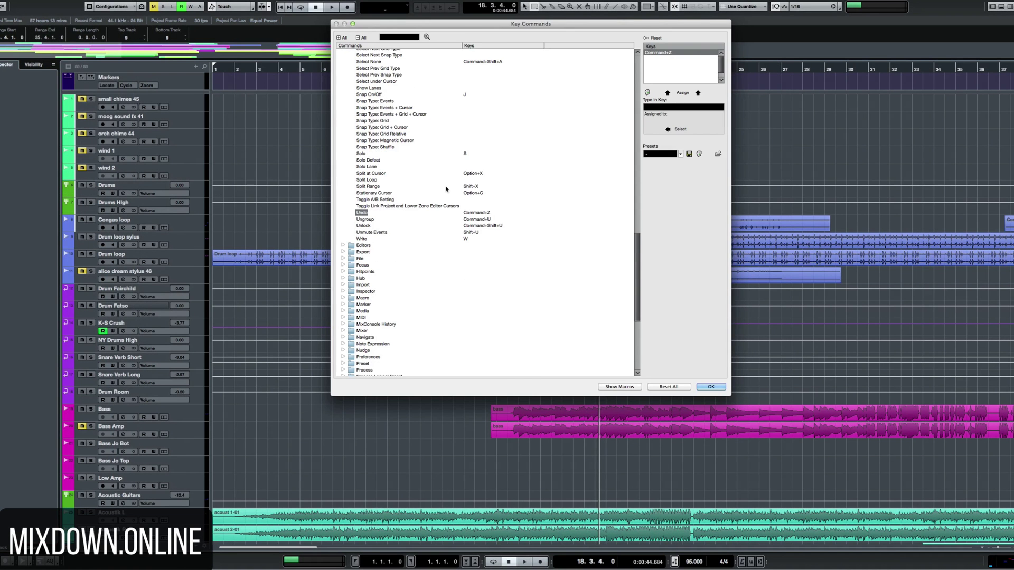
{"action": "left_click", "coordinate": [624, 387]}
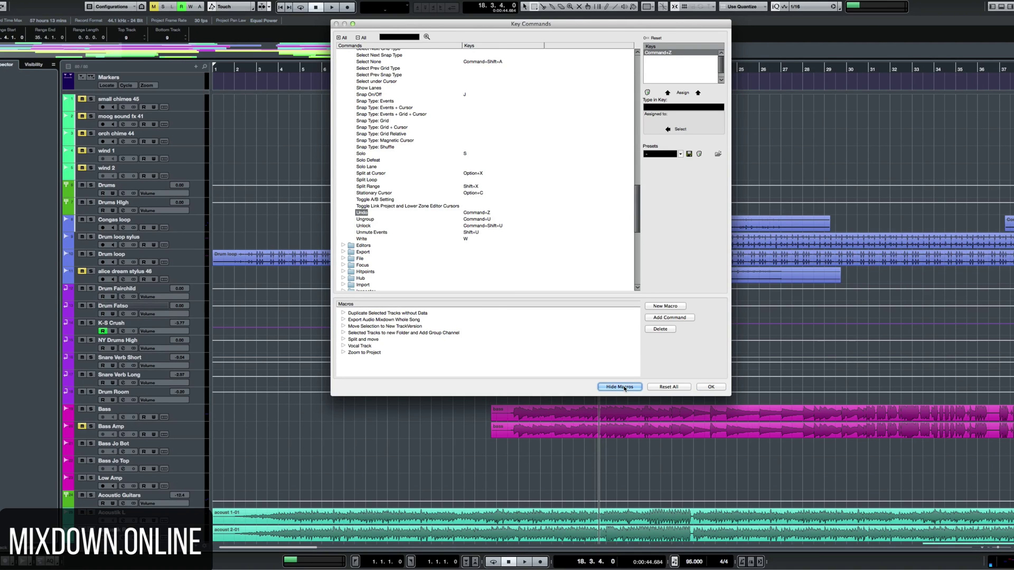
{"action": "left_click", "coordinate": [665, 307]}
{"action": "type", "text": "Reverse"}
{"action": "key", "text": "Return"}
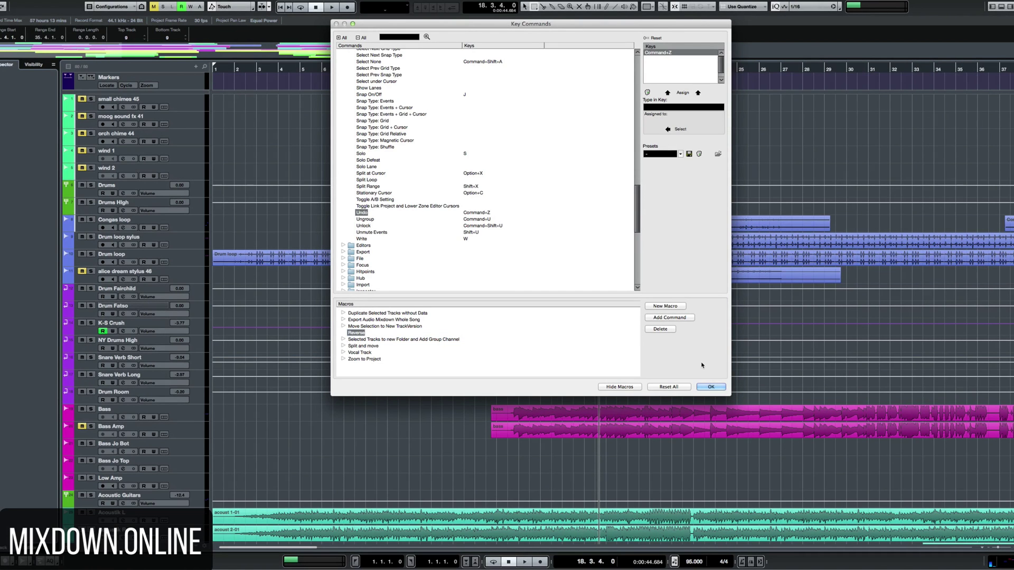
{"action": "key", "text": "Return"}
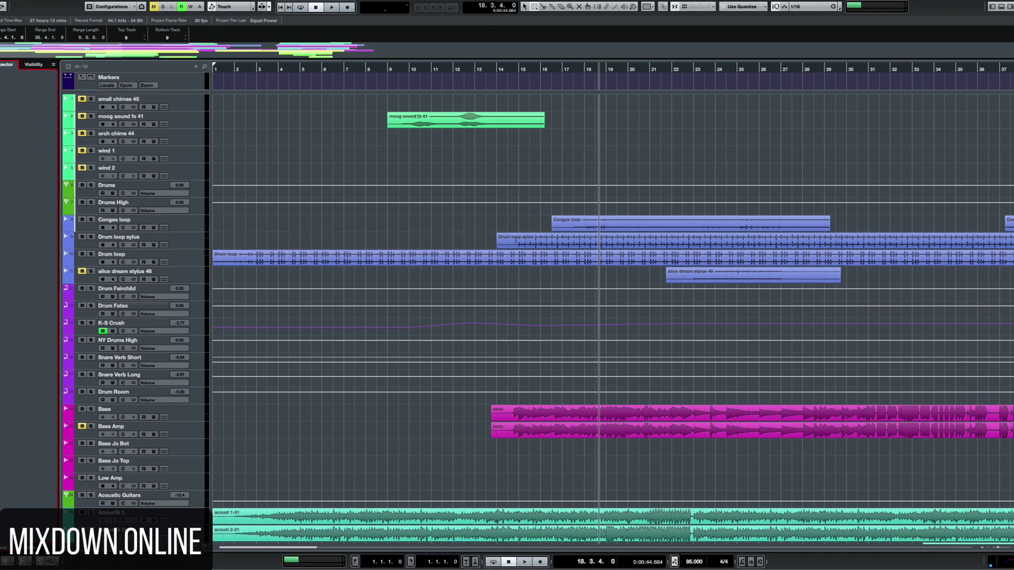
Select a range on the Drum loop sylus event from about bar 14.4 to 19.3 and show the macros in the Key Commands dialog.
{"action": "left_click_drag", "start_coordinate": [515, 241], "coordinate": [619, 241]}
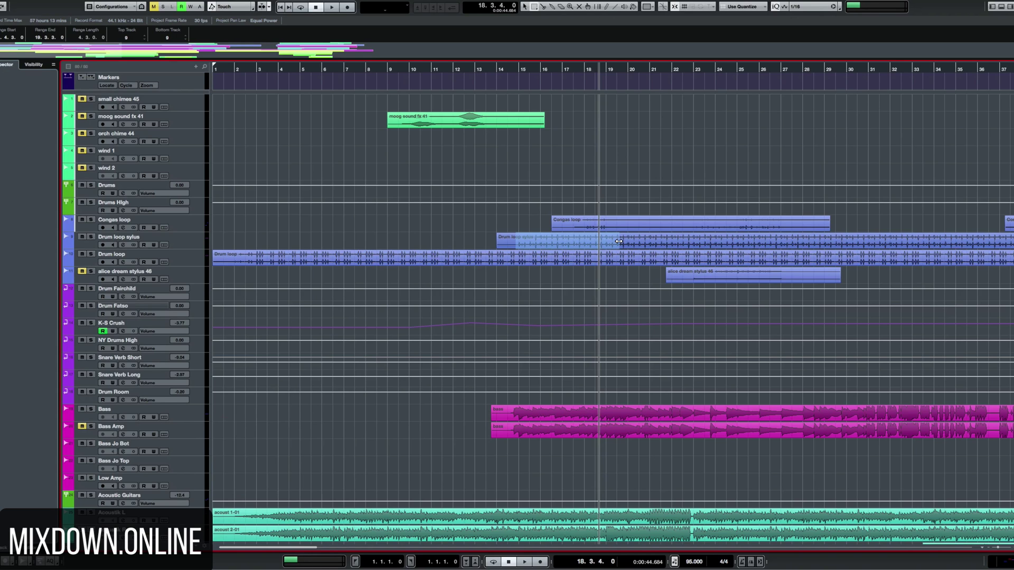
{"action": "left_click", "coordinate": [45, 0]}
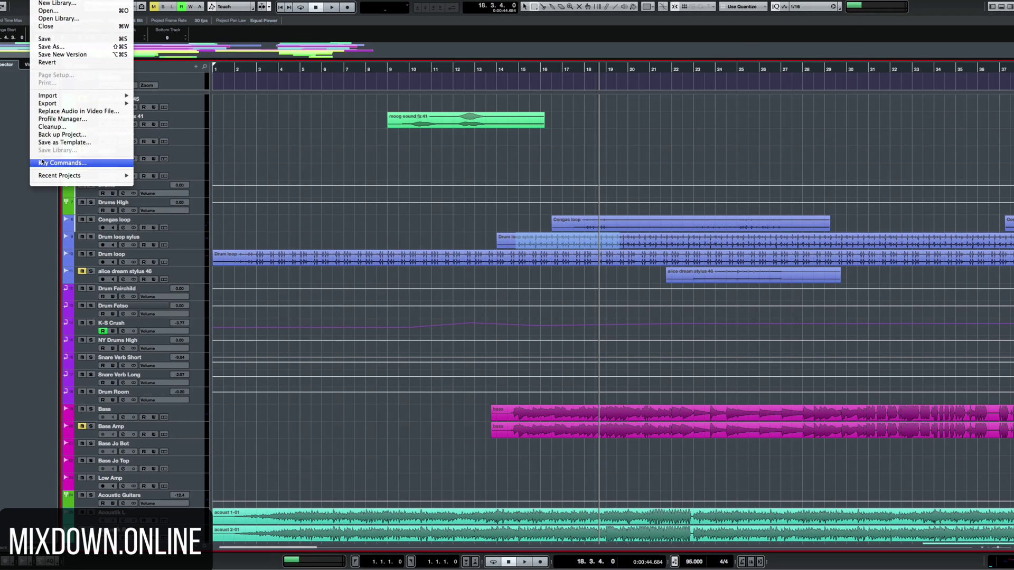
{"action": "left_click", "coordinate": [62, 163]}
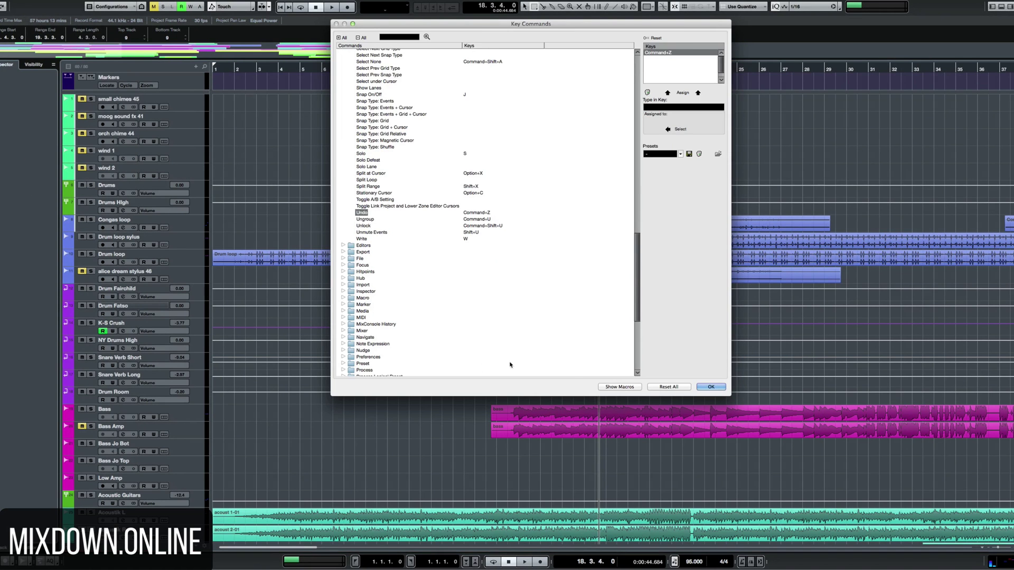
{"action": "left_click", "coordinate": [619, 387]}
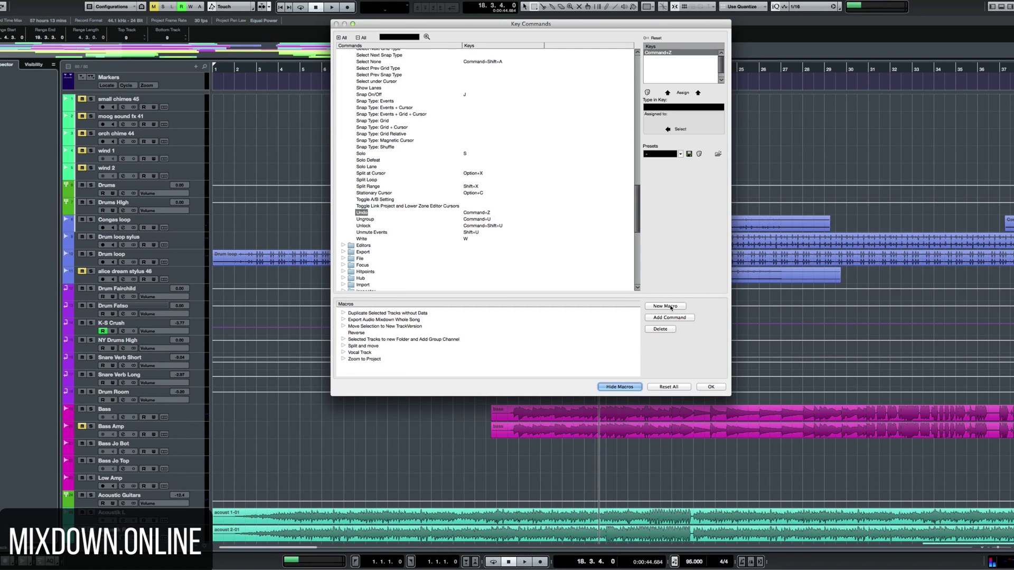
Find the Copy command in the Edit category and add it to the Reverse macro.
{"action": "left_click", "coordinate": [355, 333]}
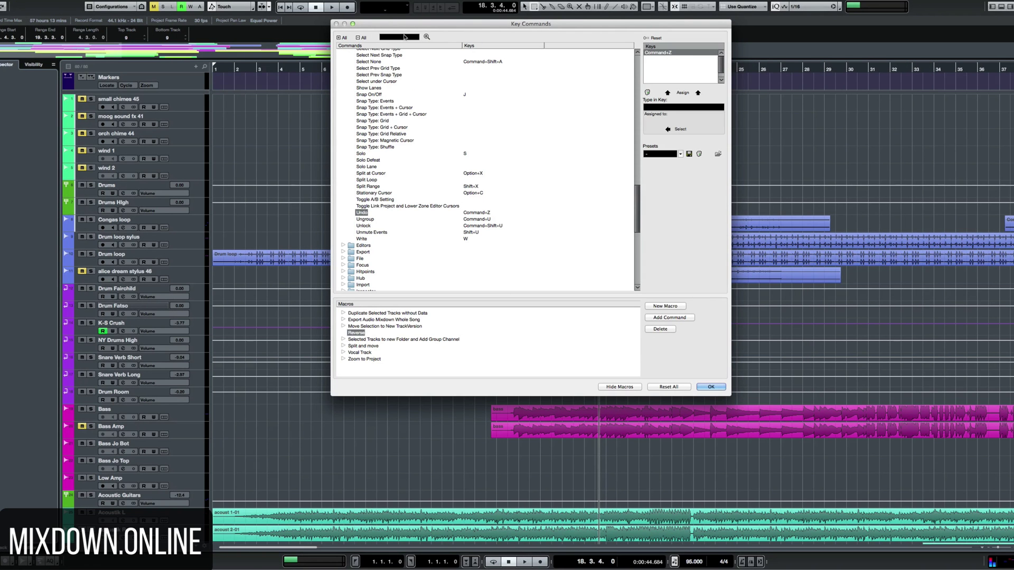
{"action": "left_click", "coordinate": [404, 37]}
{"action": "type", "text": "u"}
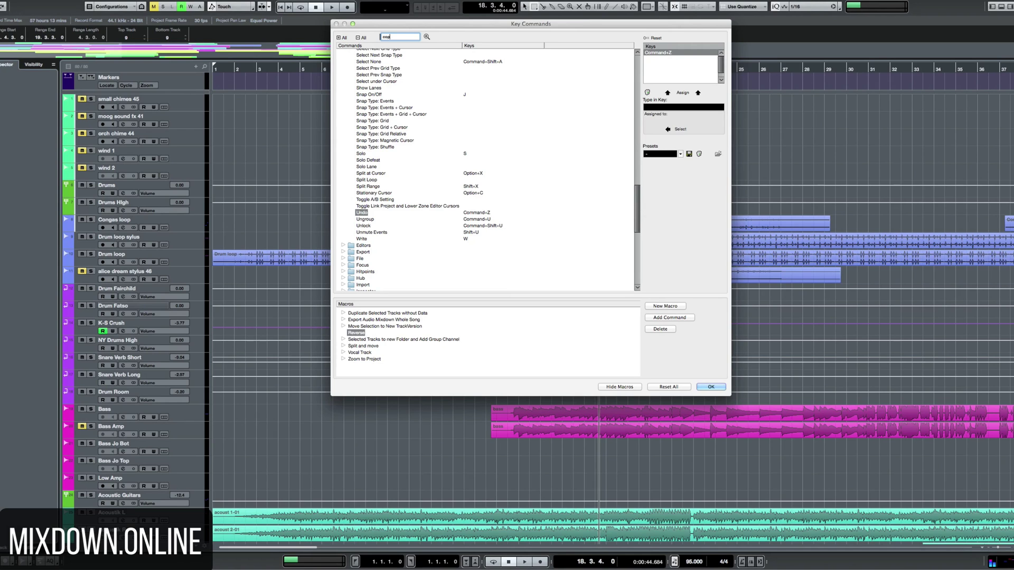
{"action": "key", "text": "Return"}
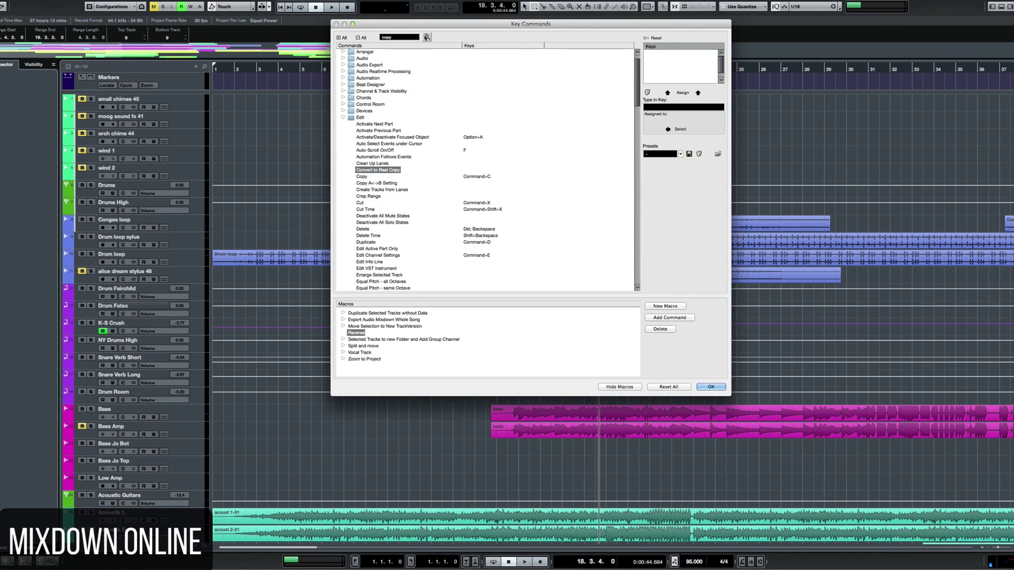
{"action": "left_click", "coordinate": [362, 176]}
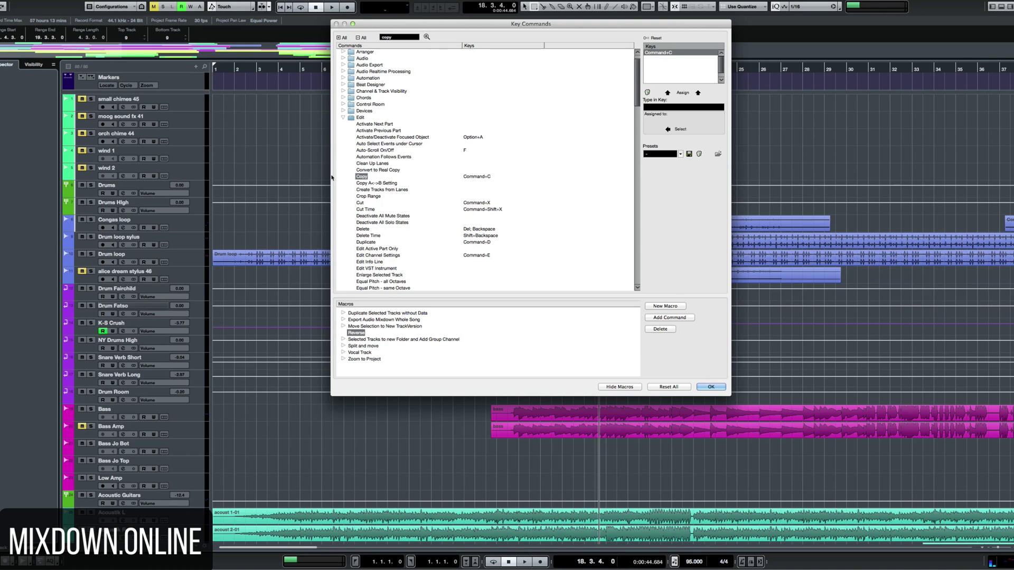
{"action": "left_click", "coordinate": [678, 319]}
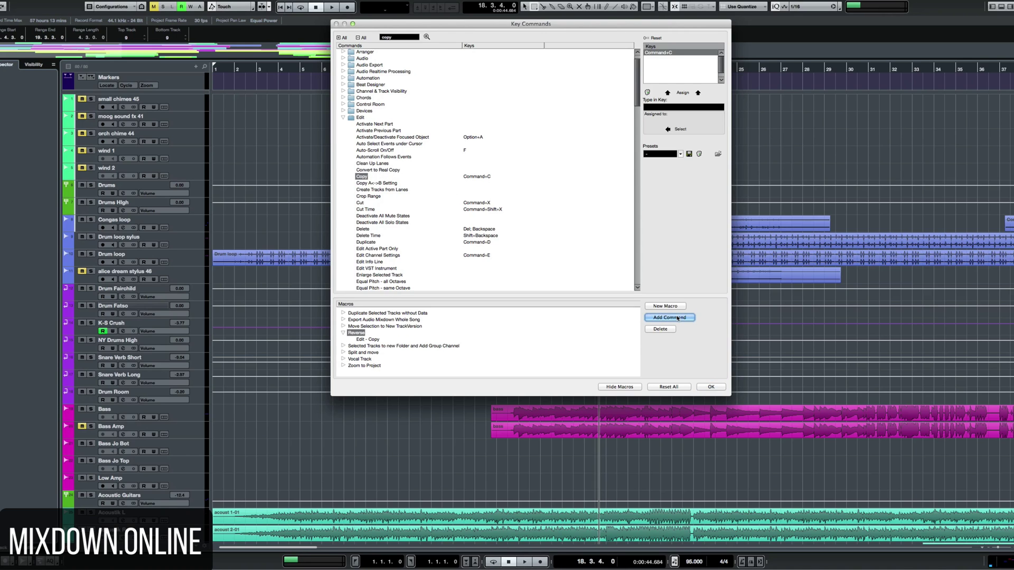
Search for add track and add the Audio command of the Add Track category to the Reverse macro.
{"action": "left_click", "coordinate": [399, 37]}
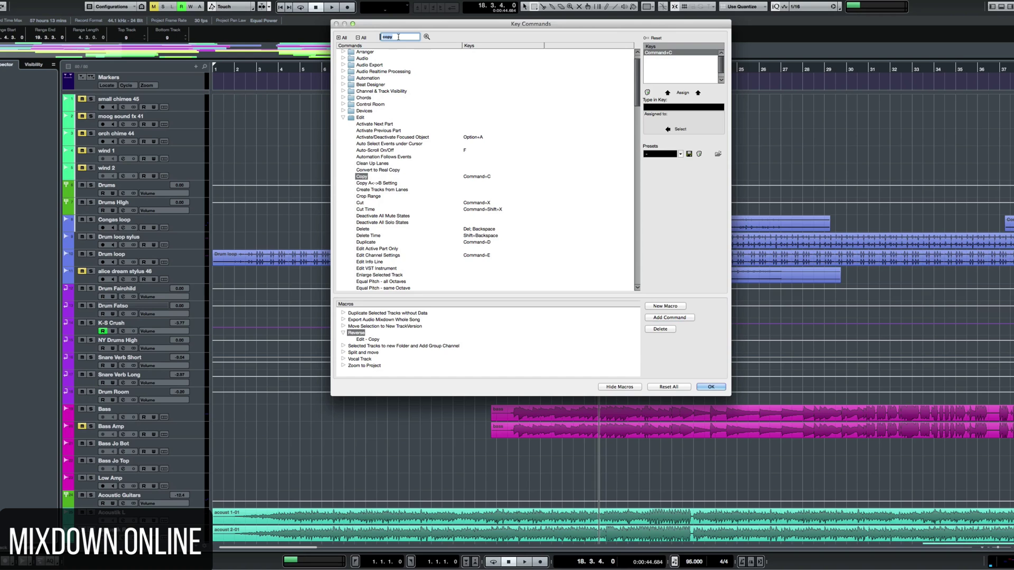
{"action": "type", "text": "ac"}
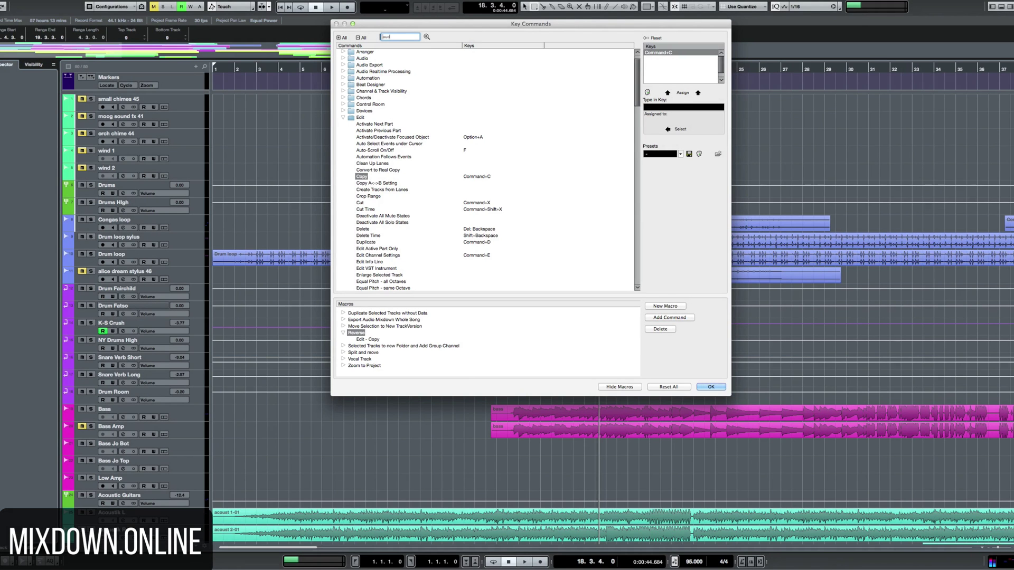
{"action": "type", "text": "d track"}
{"action": "key", "text": "Return"}
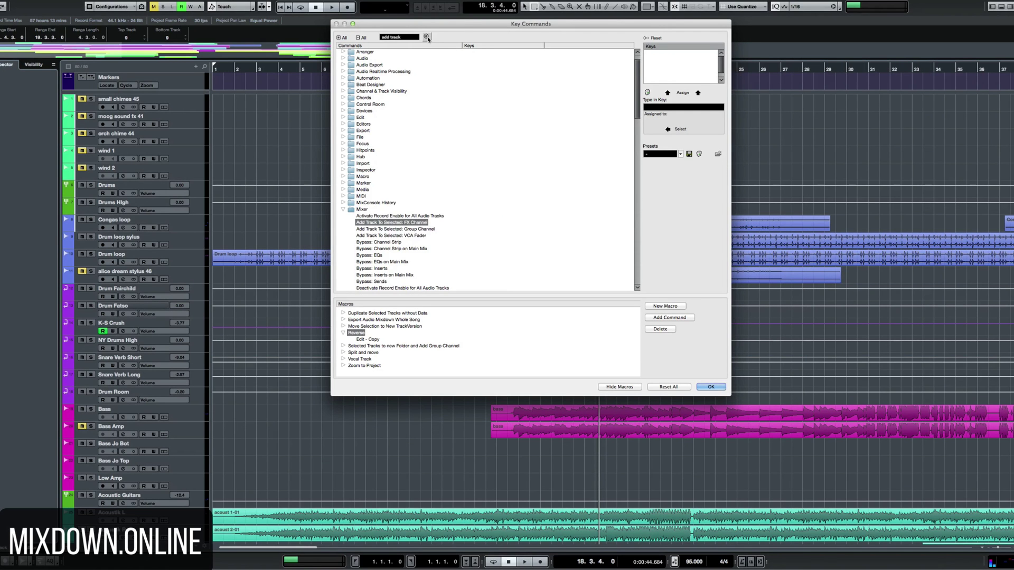
{"action": "left_click", "coordinate": [427, 37]}
{"action": "left_click", "coordinate": [427, 37]}
{"action": "left_click", "coordinate": [427, 37]}
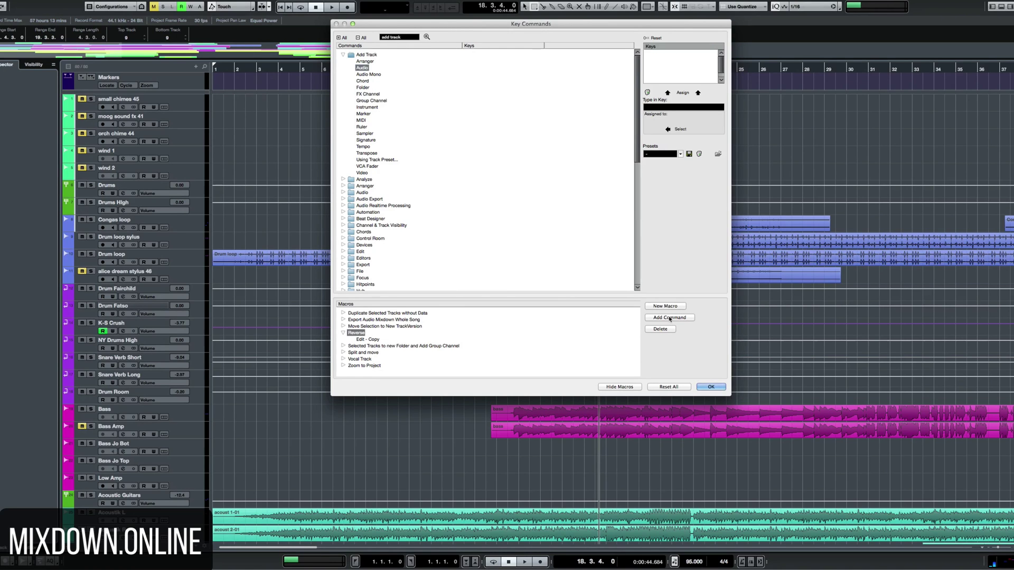
{"action": "left_click", "coordinate": [670, 318]}
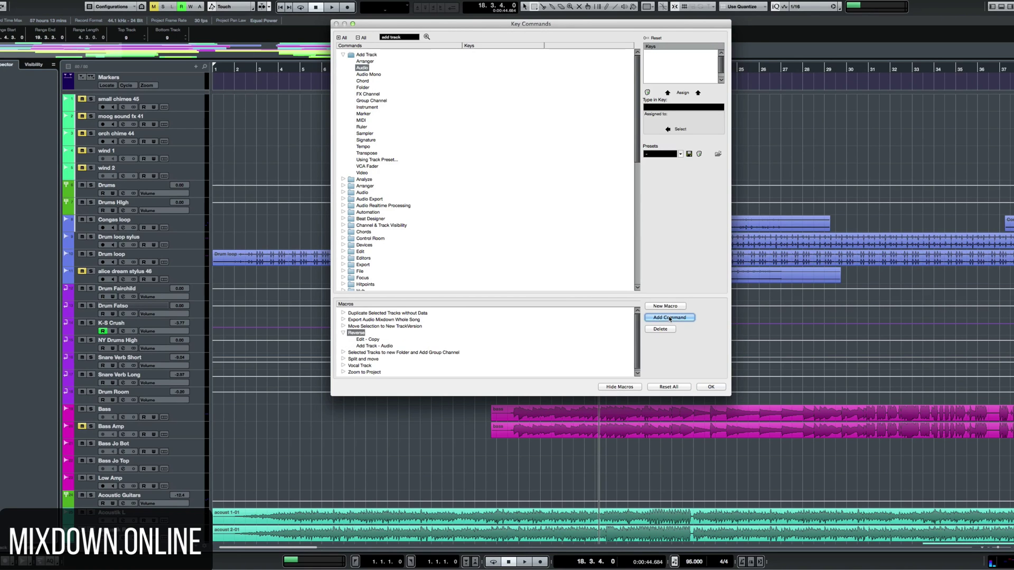
Search for paste and add the Edit category's Paste command to the Reverse macro.
{"action": "left_click", "coordinate": [411, 37]}
{"action": "type", "text": "paste"}
{"action": "key", "text": "Return"}
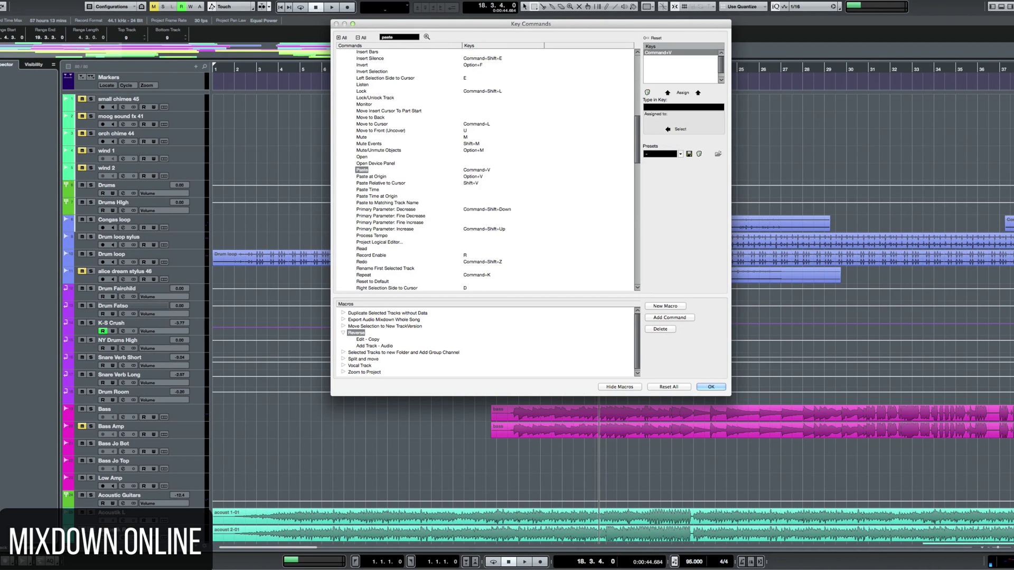
{"action": "left_click", "coordinate": [669, 318]}
Search for reverse and add the Reverse command of the Process category to the Reverse macro.
{"action": "left_click", "coordinate": [407, 37]}
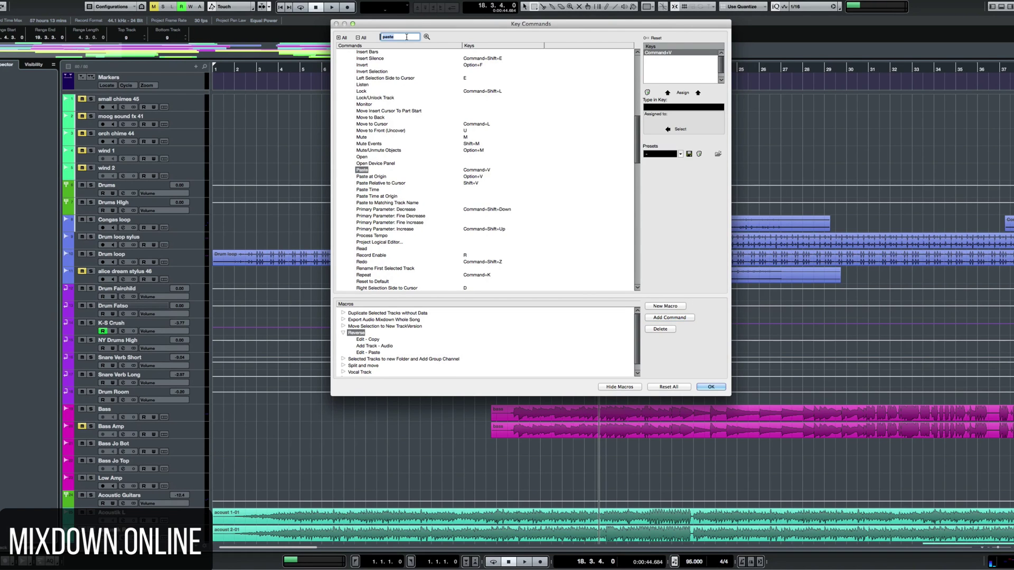
{"action": "type", "text": "re"}
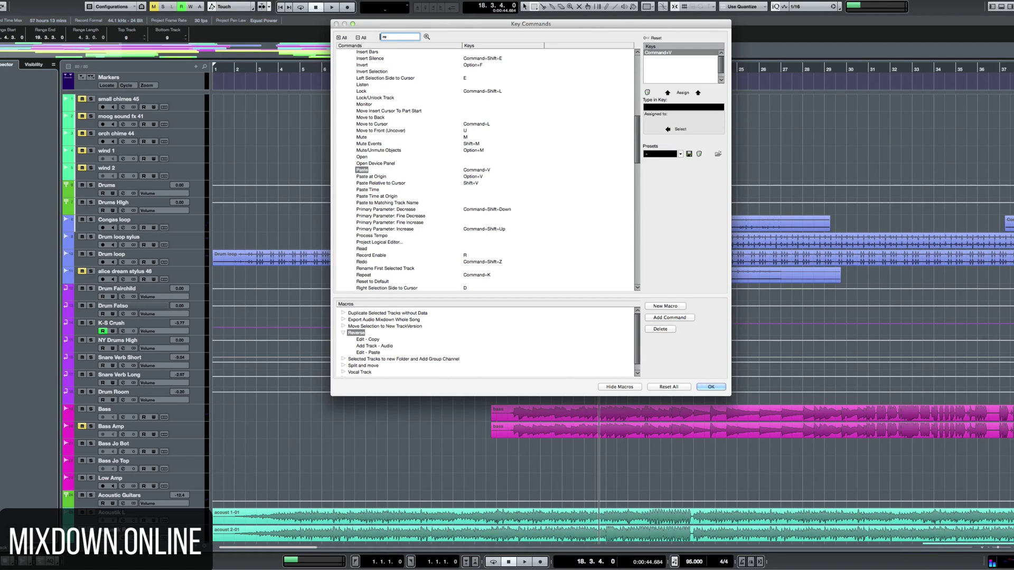
{"action": "type", "text": "vese"}
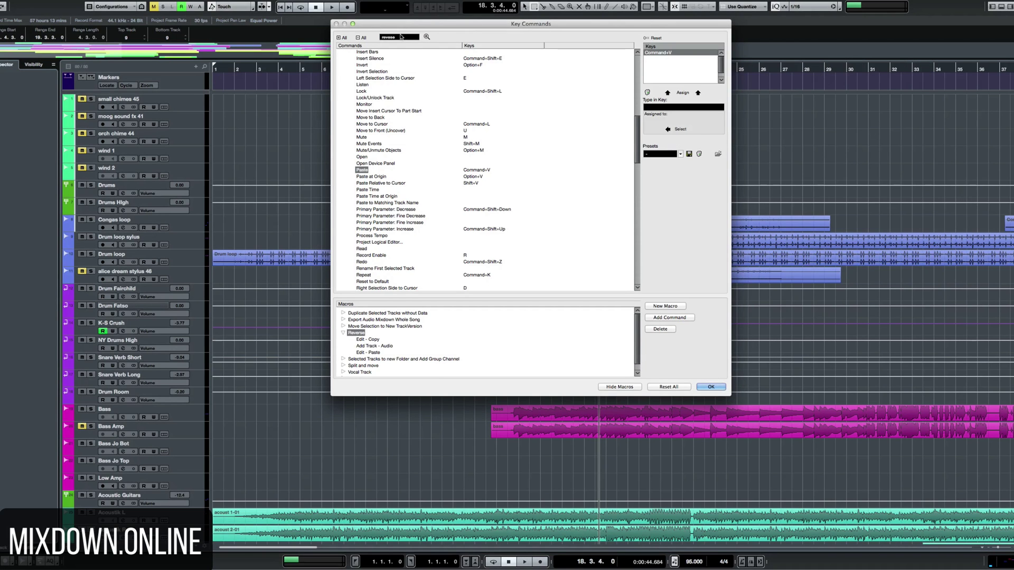
{"action": "double_click", "coordinate": [400, 36]}
{"action": "type", "text": "reverse"}
{"action": "key", "text": "Return"}
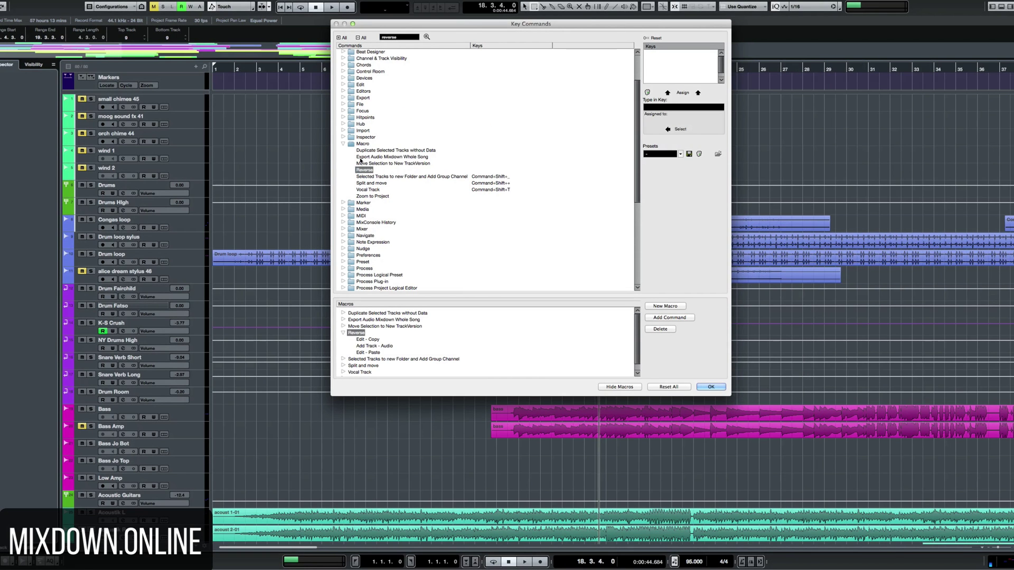
{"action": "left_click", "coordinate": [427, 37]}
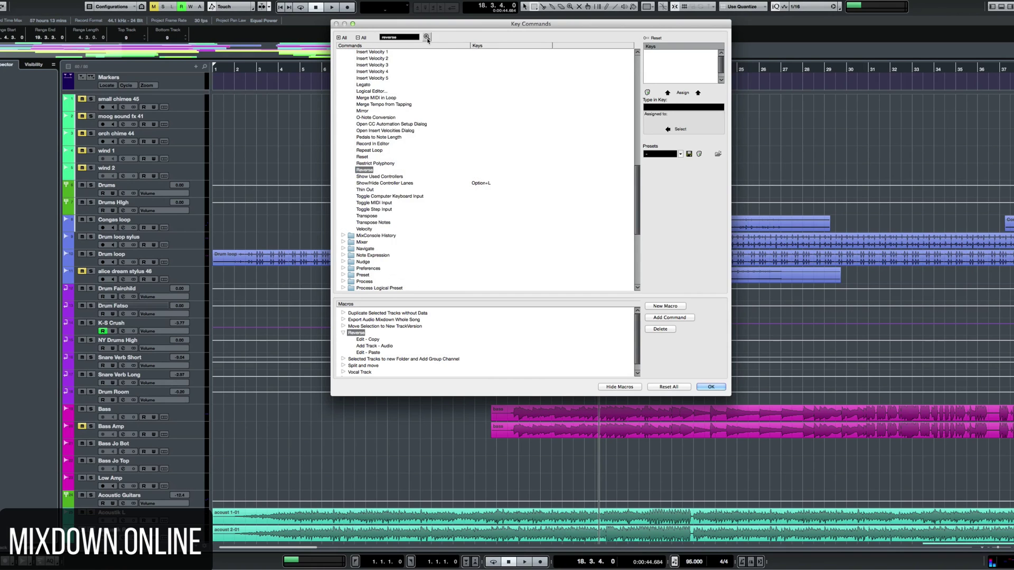
{"action": "scroll", "coordinate": [444, 170], "scroll_direction": "down", "scroll_amount": 10}
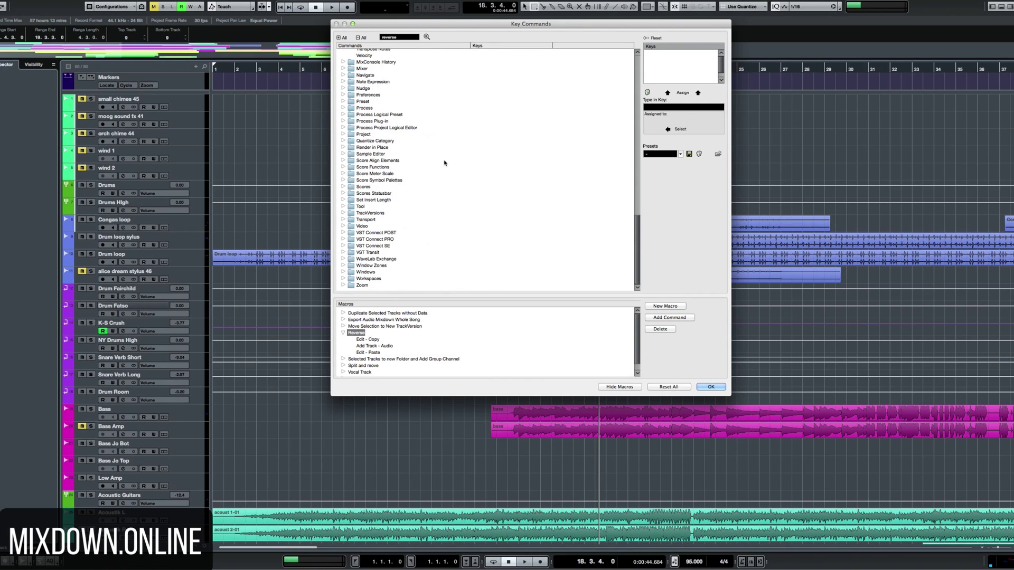
{"action": "left_click", "coordinate": [427, 37]}
{"action": "scroll", "coordinate": [481, 169], "scroll_direction": "up", "scroll_amount": 6}
{"action": "scroll", "coordinate": [481, 169], "scroll_direction": "down", "scroll_amount": 2}
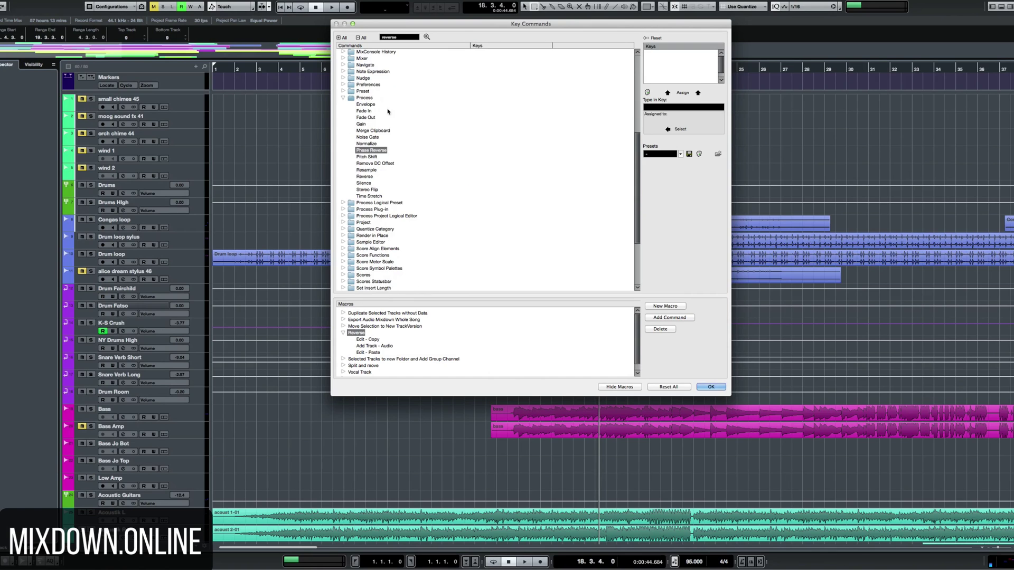
{"action": "left_click", "coordinate": [371, 178]}
{"action": "left_click", "coordinate": [688, 317]}
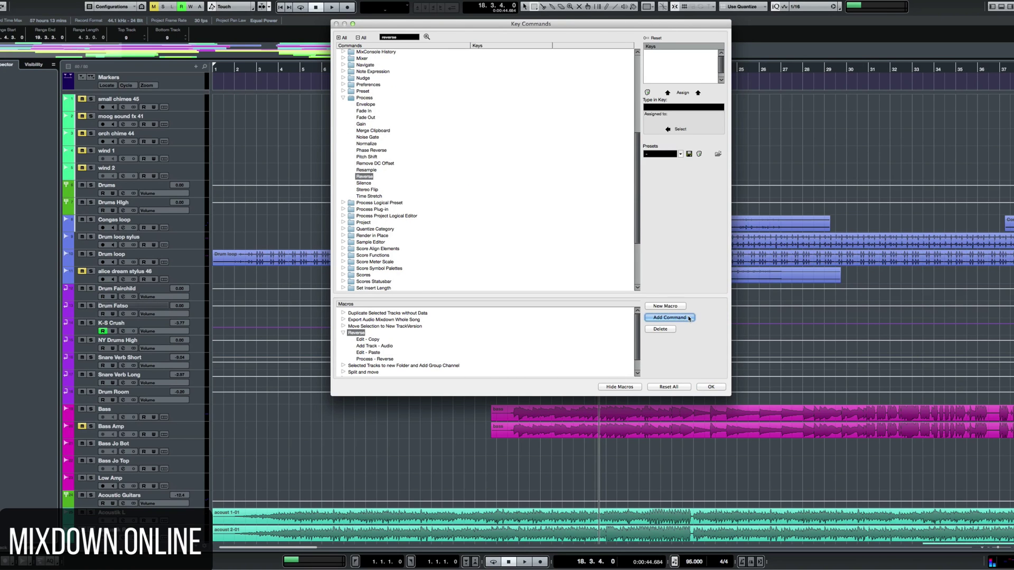
Search for echoboy and add the EchoBoy command of the Process Plug-in category to the Reverse macro.
{"action": "left_click", "coordinate": [400, 36]}
{"action": "type", "text": "ed"}
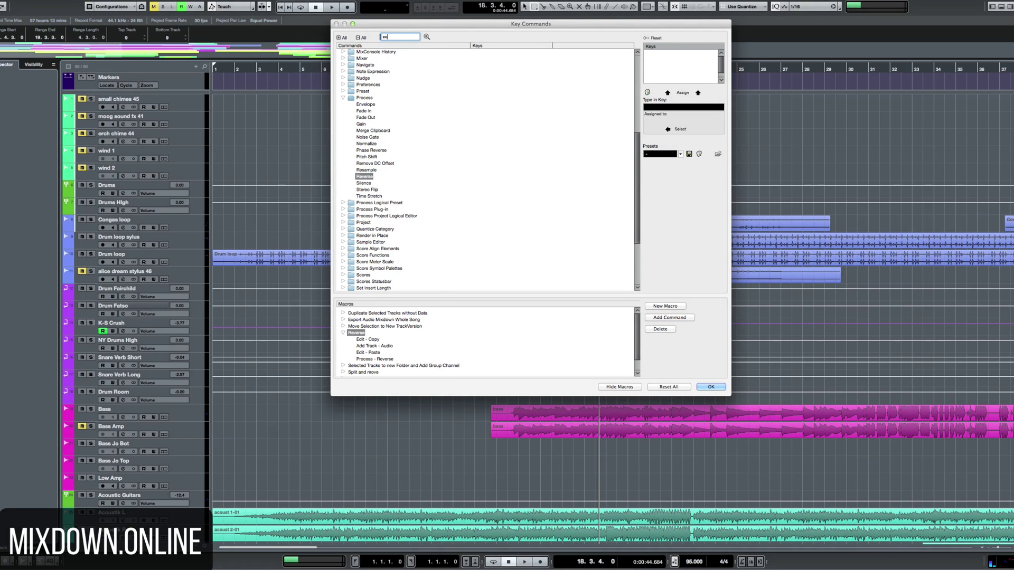
{"action": "type", "text": "hoboy"}
{"action": "key", "text": "Return"}
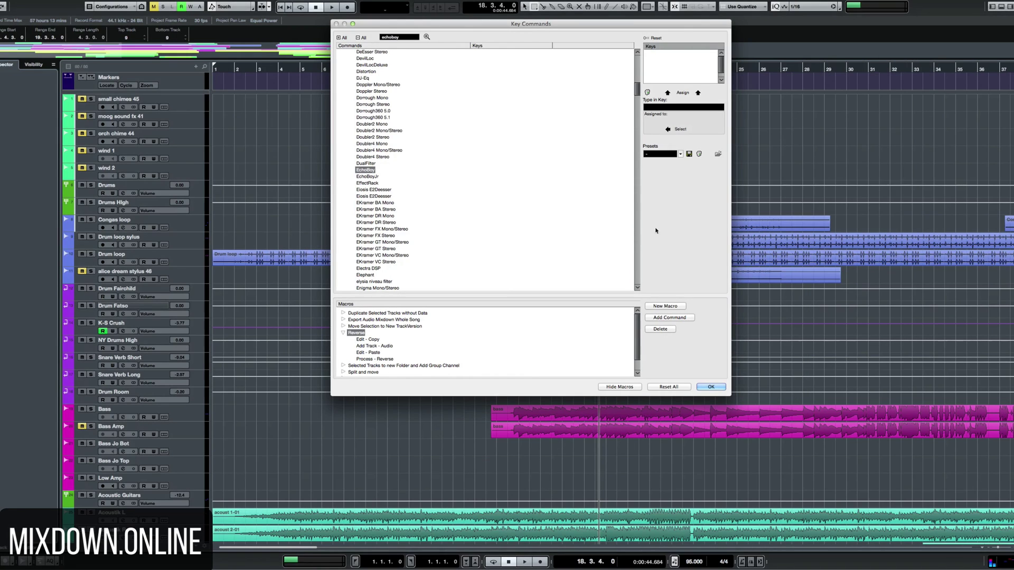
{"action": "left_click", "coordinate": [655, 319]}
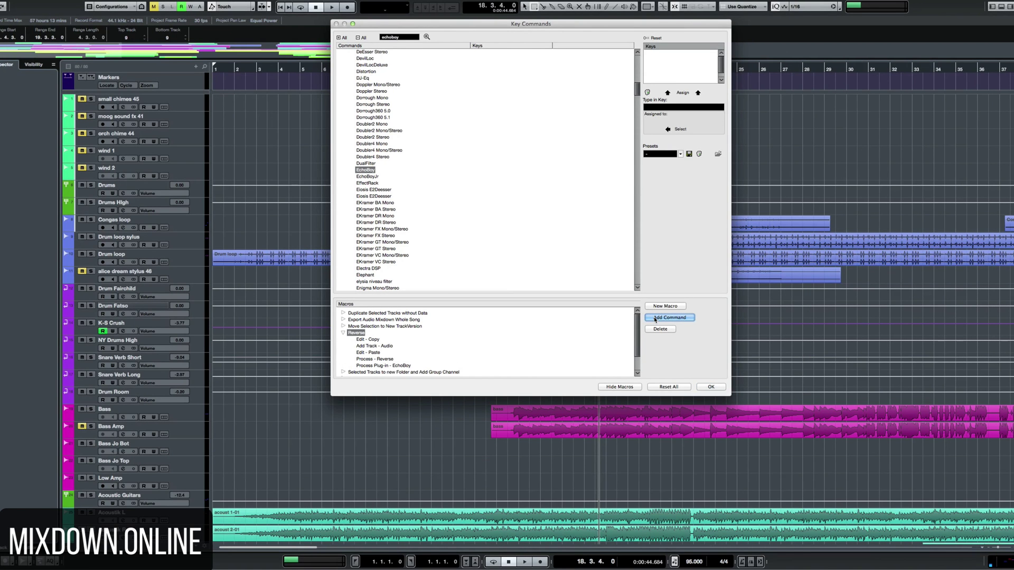
Add the Process category's Reverse command a second time, after EchoBoy in the Reverse macro.
{"action": "left_click", "coordinate": [400, 37]}
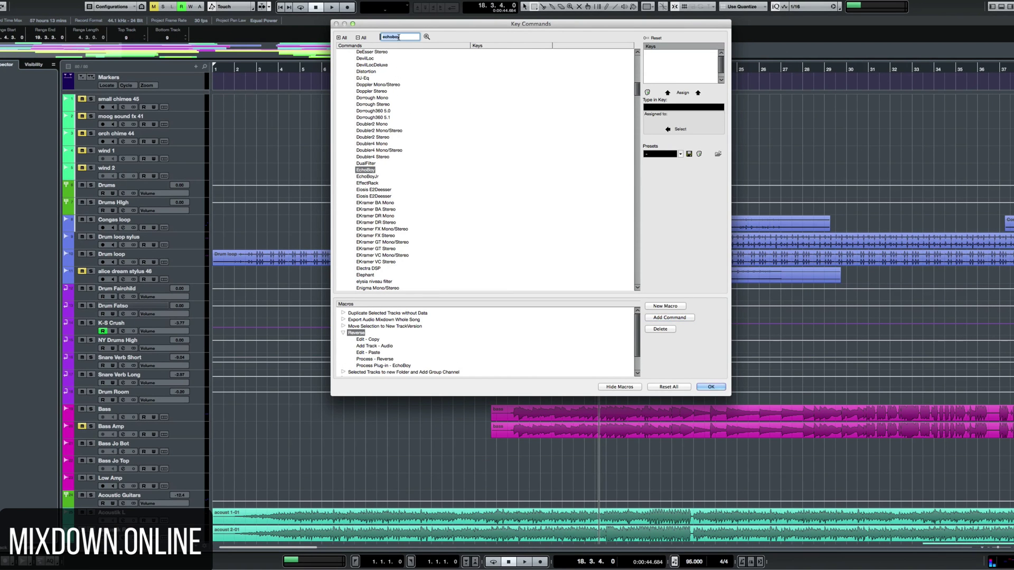
{"action": "type", "text": "reverse"}
{"action": "key", "text": "Return"}
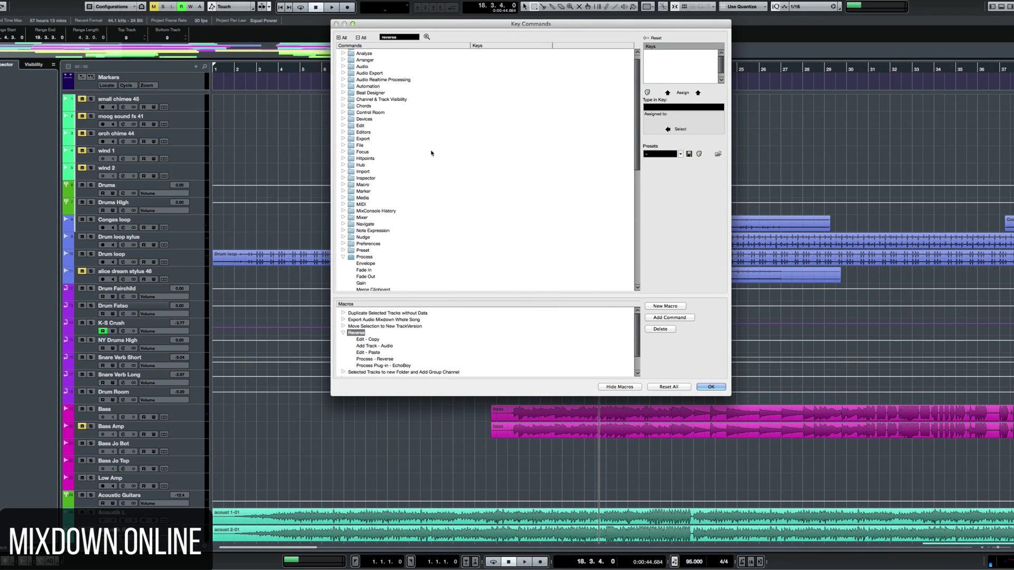
{"action": "left_click", "coordinate": [670, 317]}
Add the Mixer command Add Track To Selected: FX Channel to the Reverse macro and collapse the Mixer category.
{"action": "type", "text": "add"}
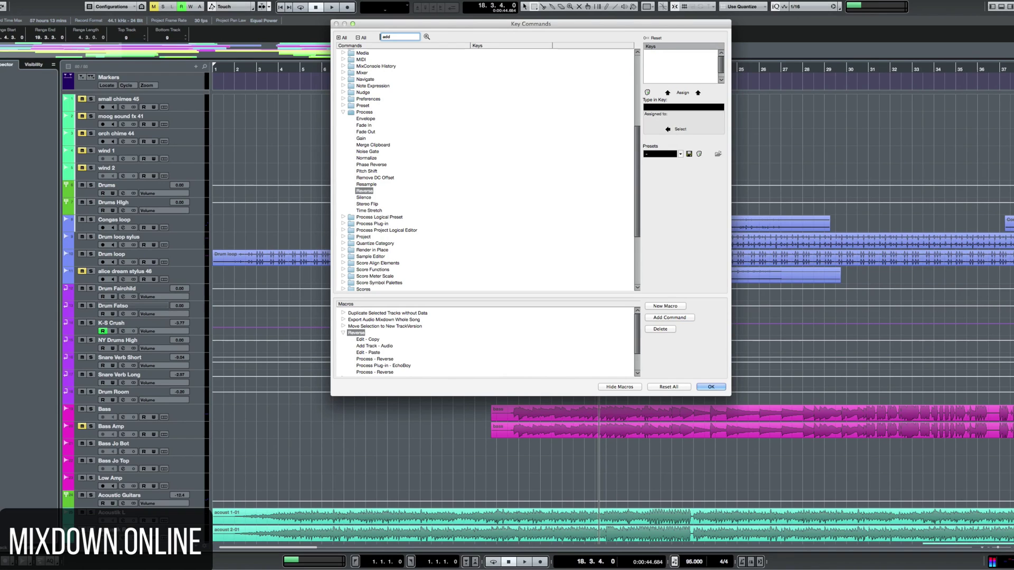
{"action": "type", "text": " track"}
{"action": "key", "text": "Return"}
{"action": "left_click", "coordinate": [427, 37]}
{"action": "left_click", "coordinate": [427, 37]}
{"action": "left_click", "coordinate": [427, 36]}
{"action": "left_click", "coordinate": [427, 37]}
{"action": "left_click", "coordinate": [427, 36]}
{"action": "left_click", "coordinate": [427, 36]}
{"action": "left_click", "coordinate": [427, 37]}
{"action": "left_click", "coordinate": [426, 36]}
{"action": "left_click", "coordinate": [427, 37]}
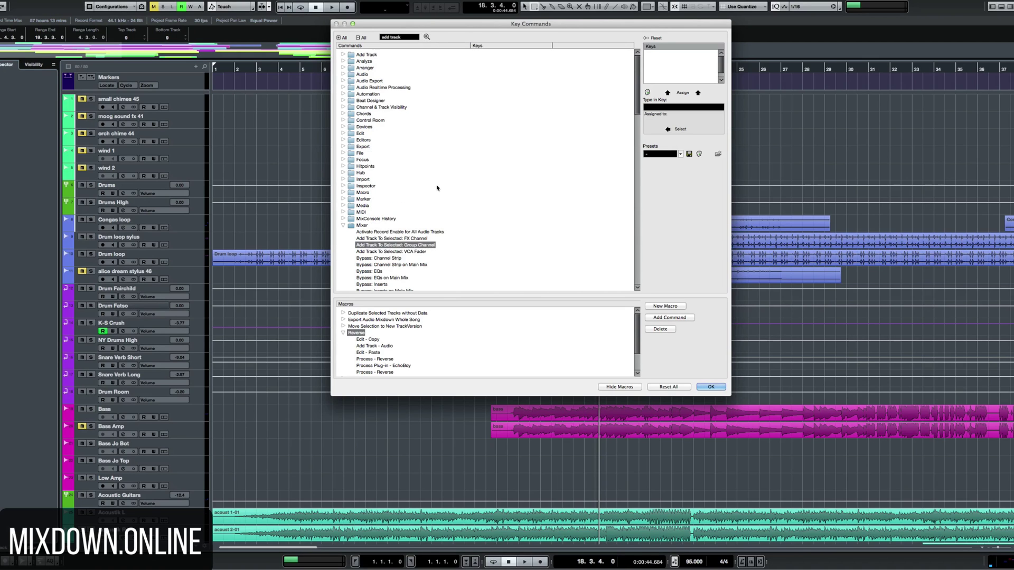
{"action": "left_click", "coordinate": [417, 239]}
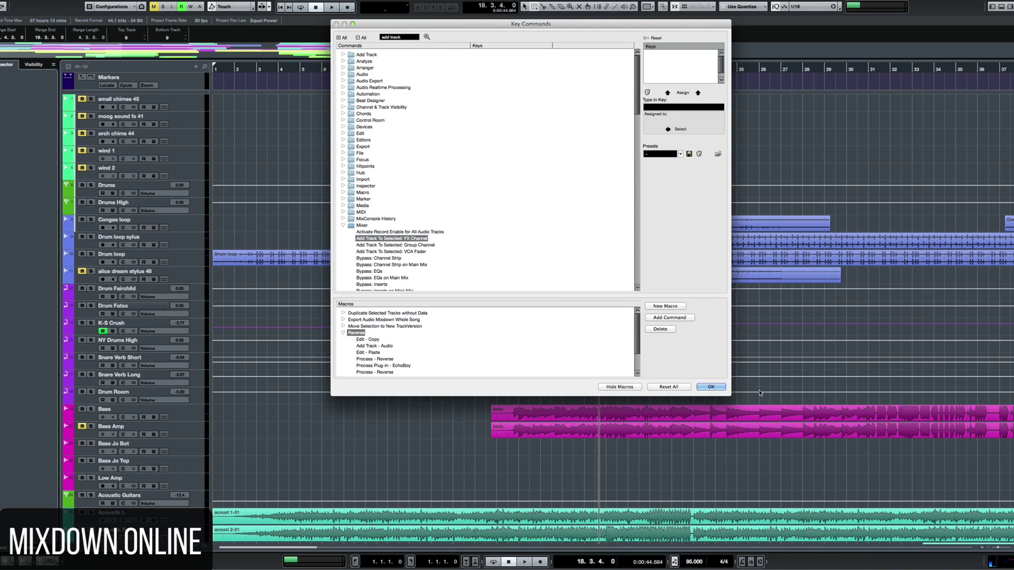
{"action": "left_click", "coordinate": [665, 318]}
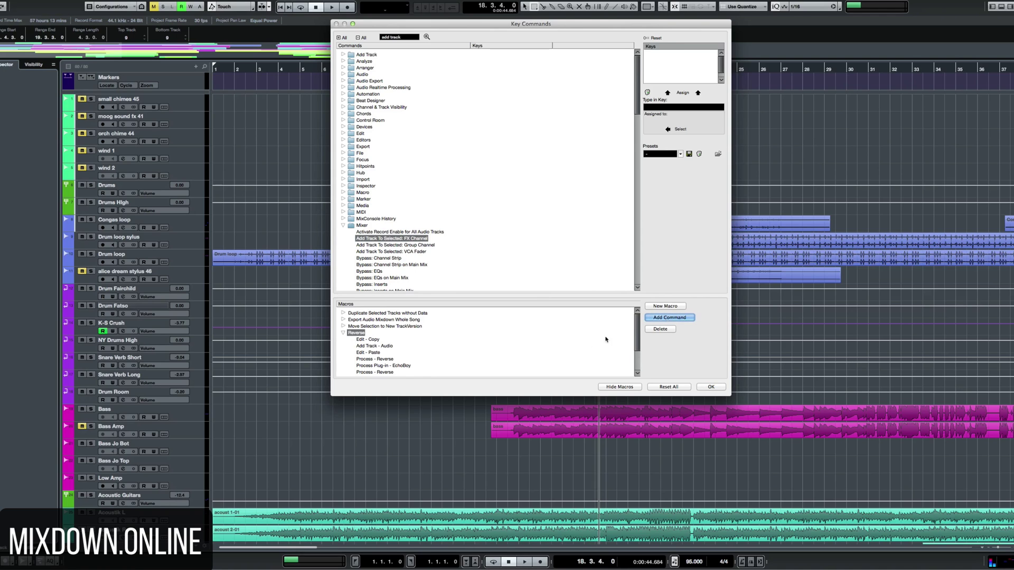
{"action": "scroll", "coordinate": [584, 347], "scroll_direction": "down", "scroll_amount": 2}
{"action": "scroll", "coordinate": [585, 347], "scroll_direction": "up", "scroll_amount": 1}
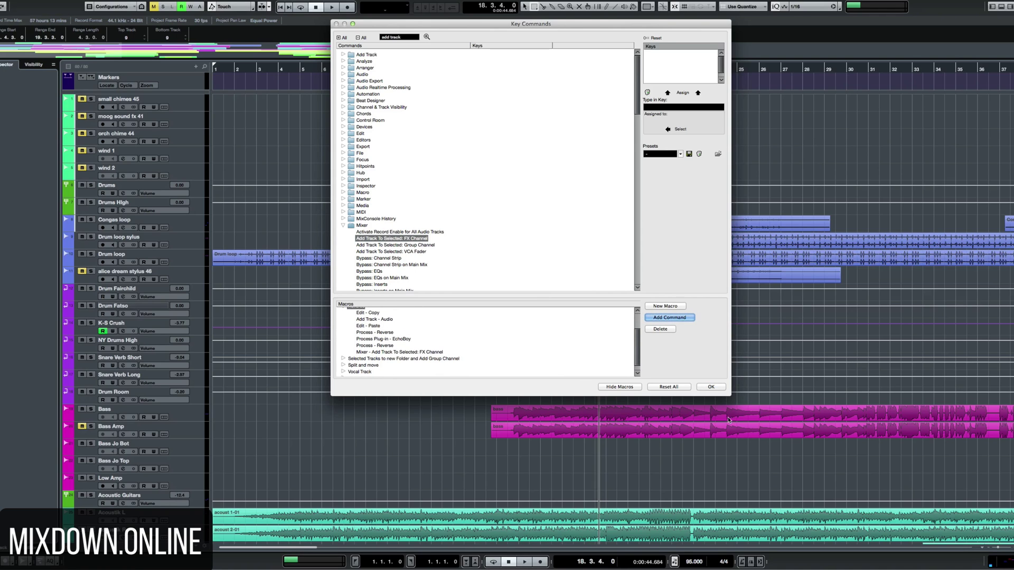
{"action": "scroll", "coordinate": [611, 332], "scroll_direction": "up", "scroll_amount": 3}
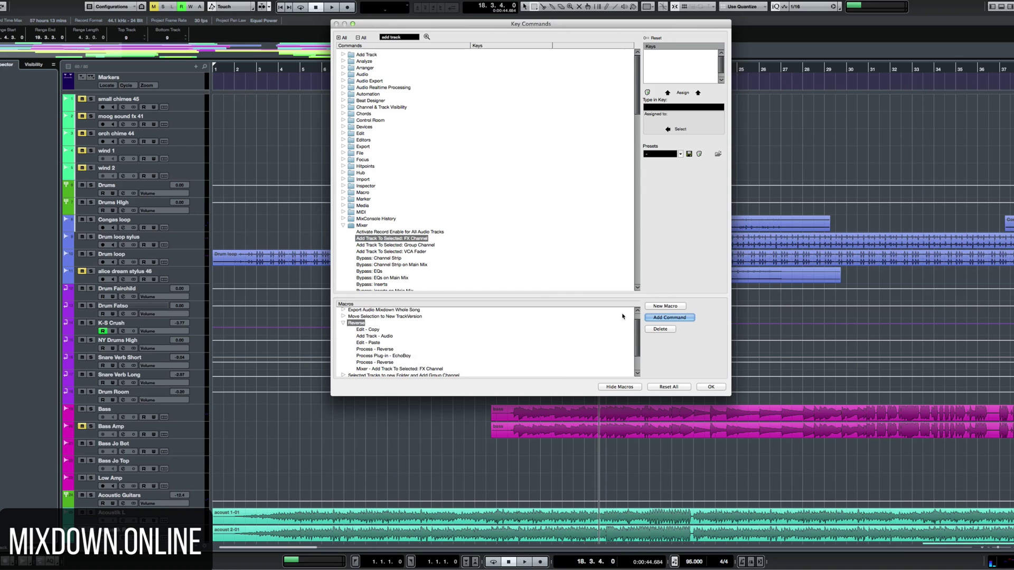
{"action": "left_click", "coordinate": [344, 226]}
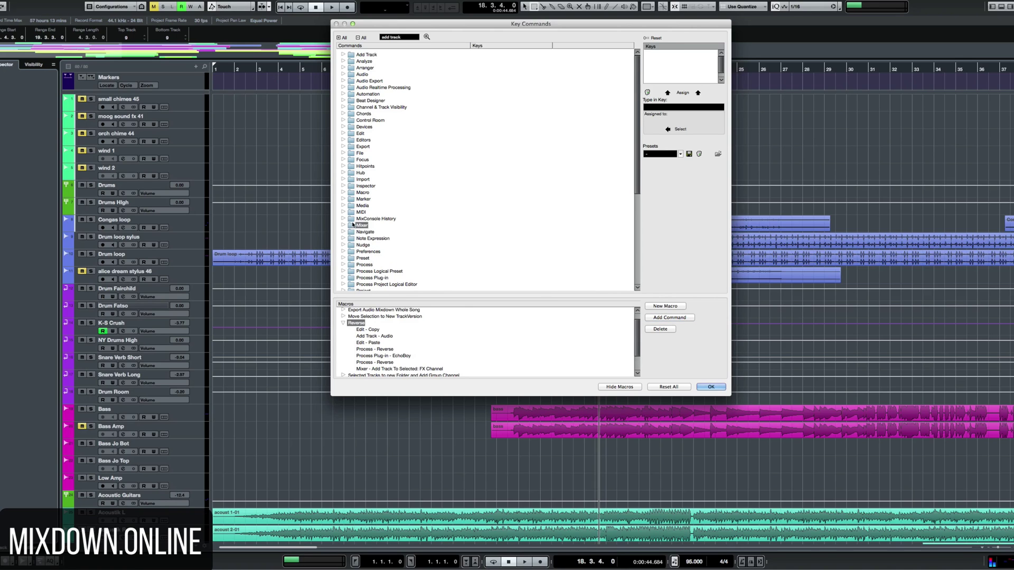
Expand the Macro category in the command list to view the saved macros.
{"action": "left_click", "coordinate": [343, 192]}
{"action": "left_click", "coordinate": [343, 193]}
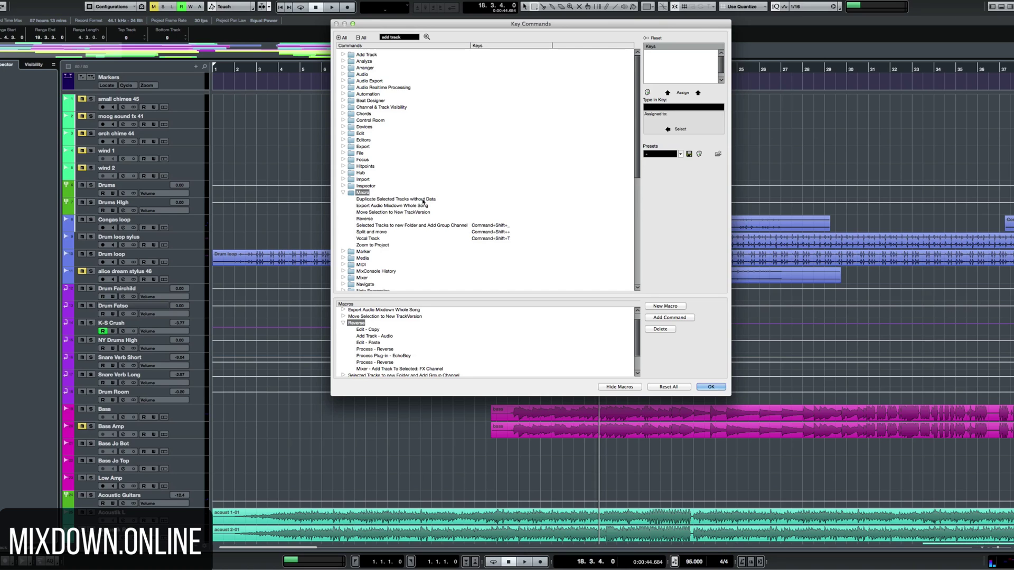
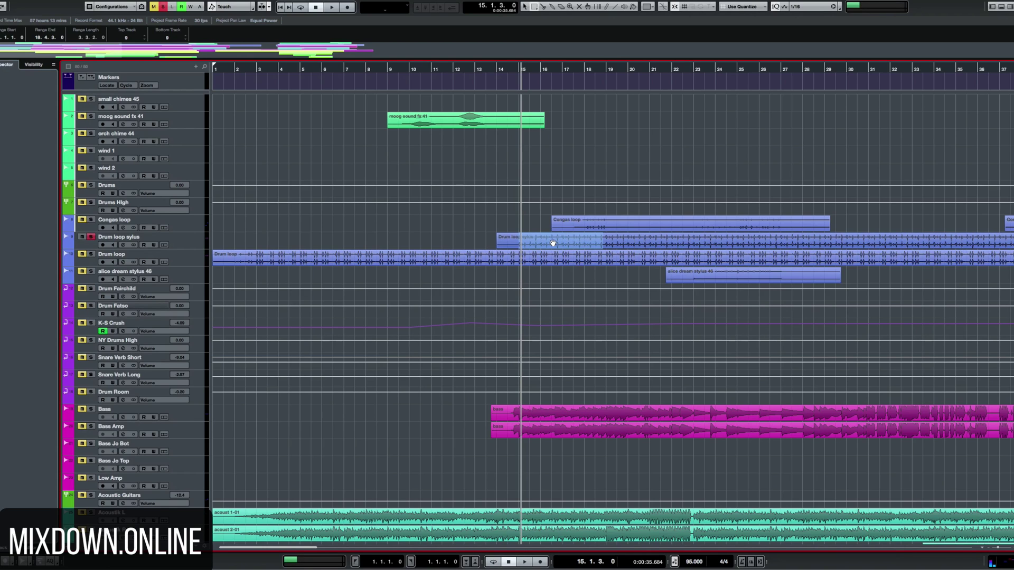
Run the Reverse macro on the selected Drum loop sylus range and add its stereo audio track named loop.
{"action": "key", "text": "ctrl+t"}
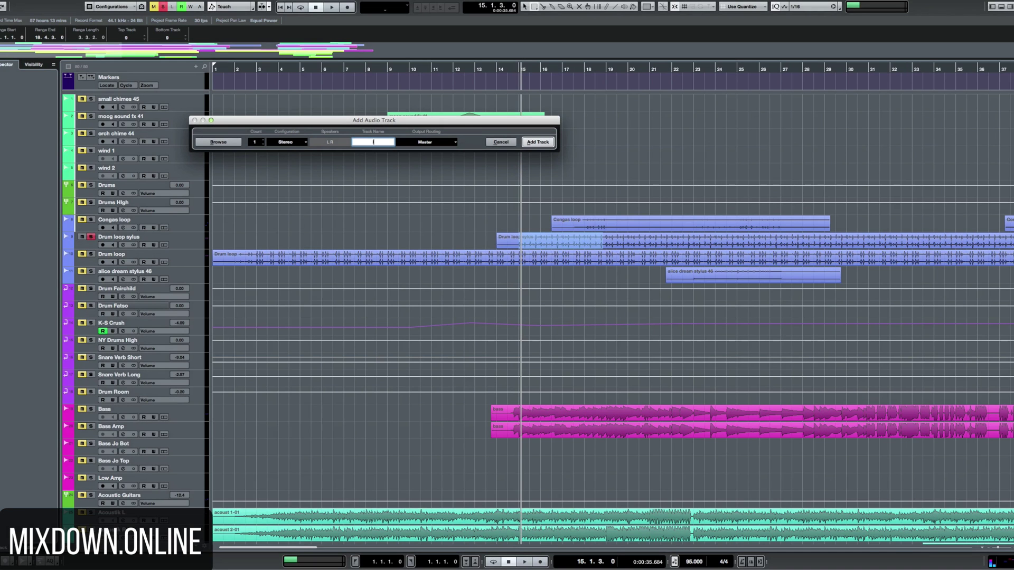
{"action": "type", "text": "loop"}
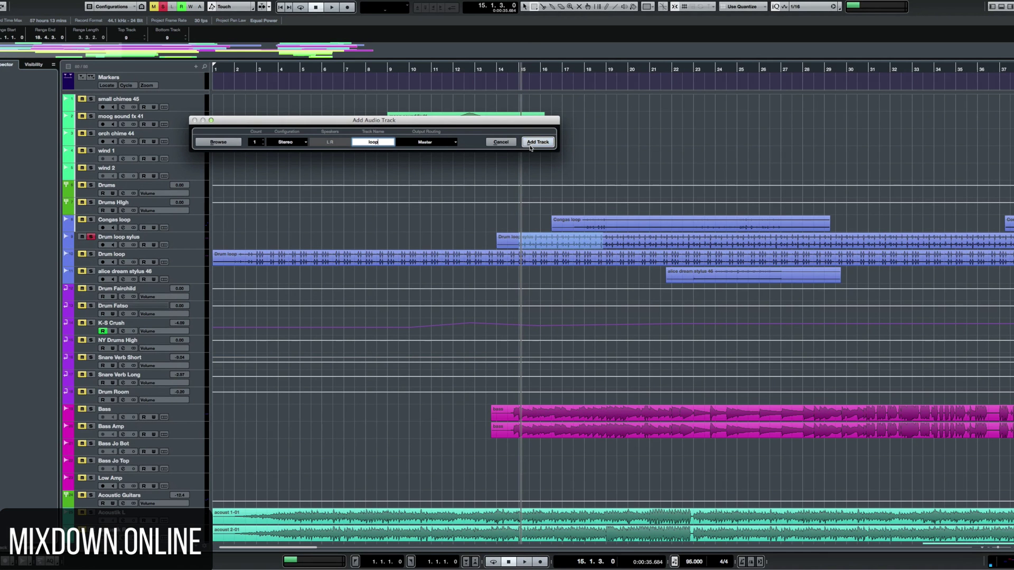
{"action": "left_click", "coordinate": [530, 149]}
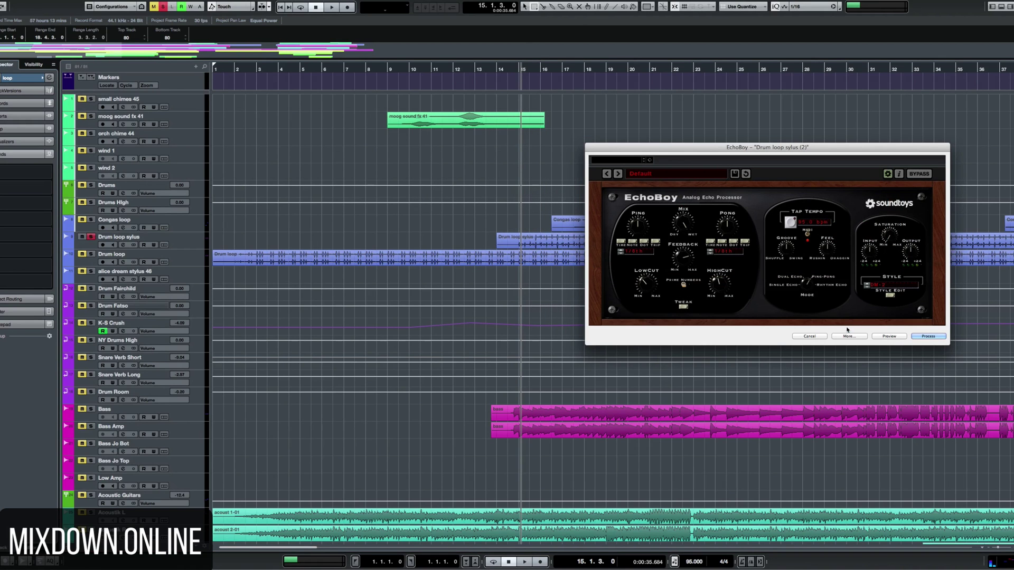
Preview EchoBoy with its Default preset on the copied drum loop and process the audio with it.
{"action": "left_click", "coordinate": [892, 336]}
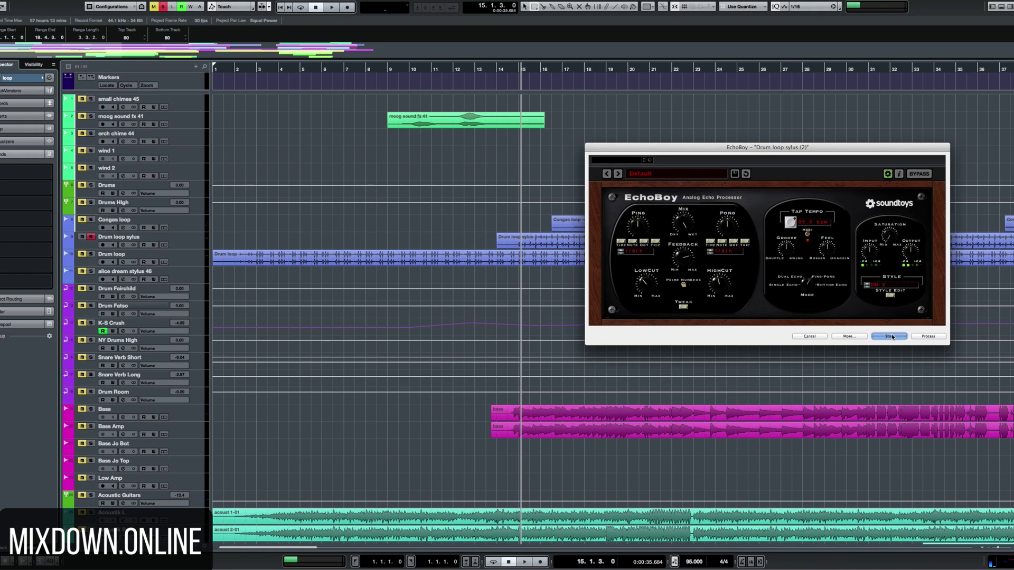
{"action": "left_click", "coordinate": [893, 337]}
{"action": "left_click", "coordinate": [928, 336]}
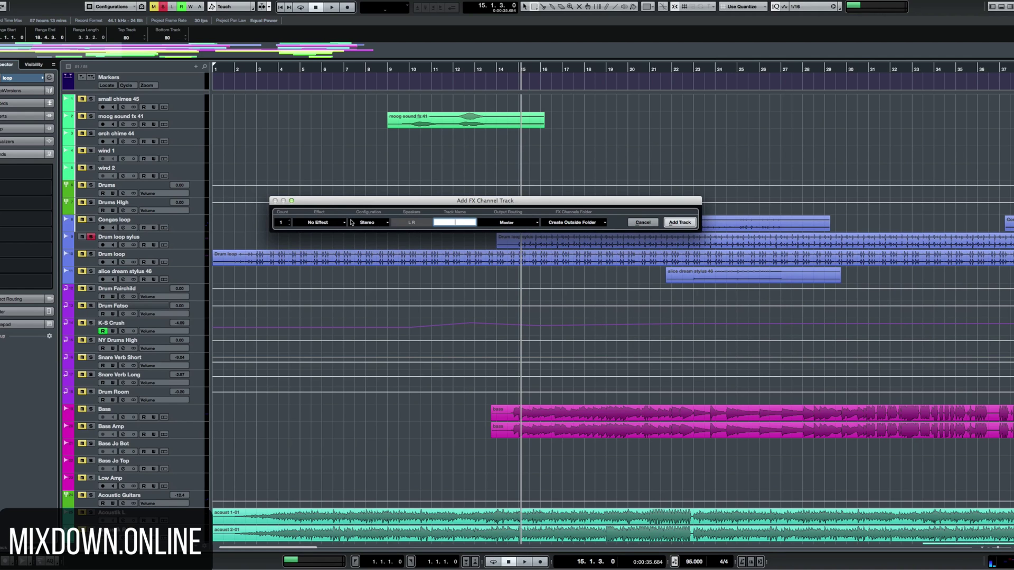
Add a stereo FX channel track with the REVelation reverb as its effect, routed to Master.
{"action": "left_click", "coordinate": [331, 225]}
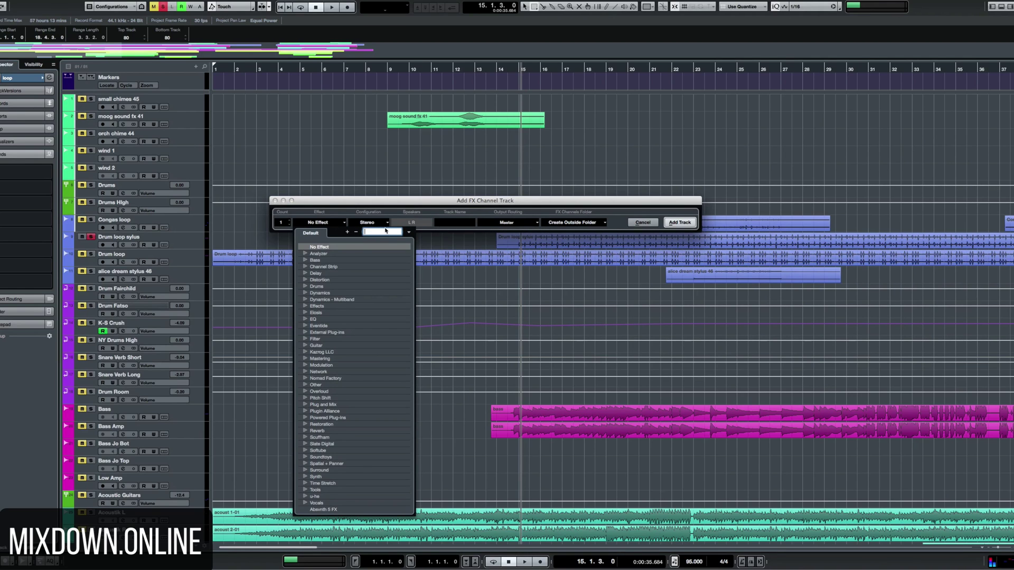
{"action": "type", "text": "reberb"}
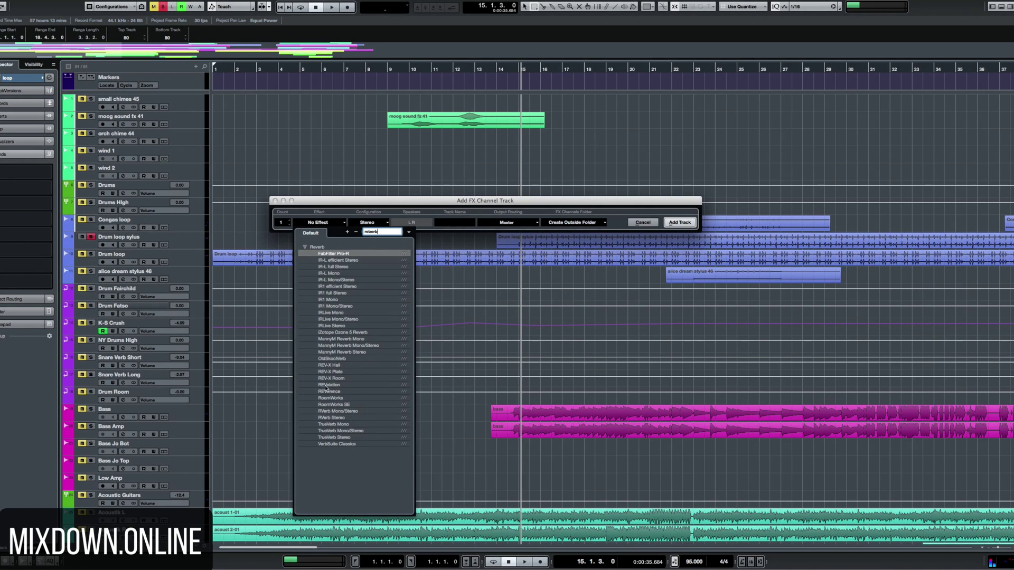
{"action": "left_click", "coordinate": [327, 385]}
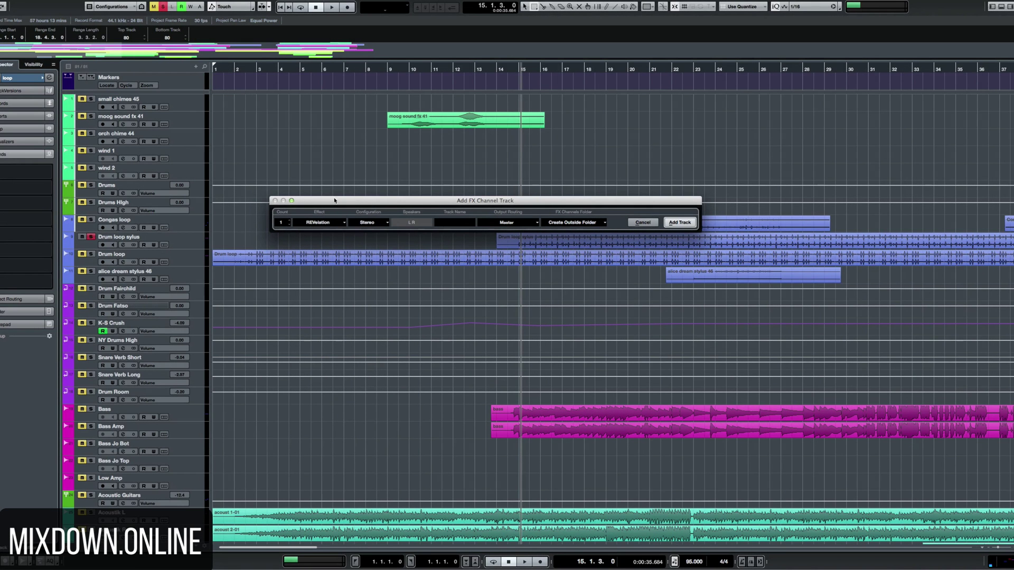
{"action": "left_click", "coordinate": [671, 222]}
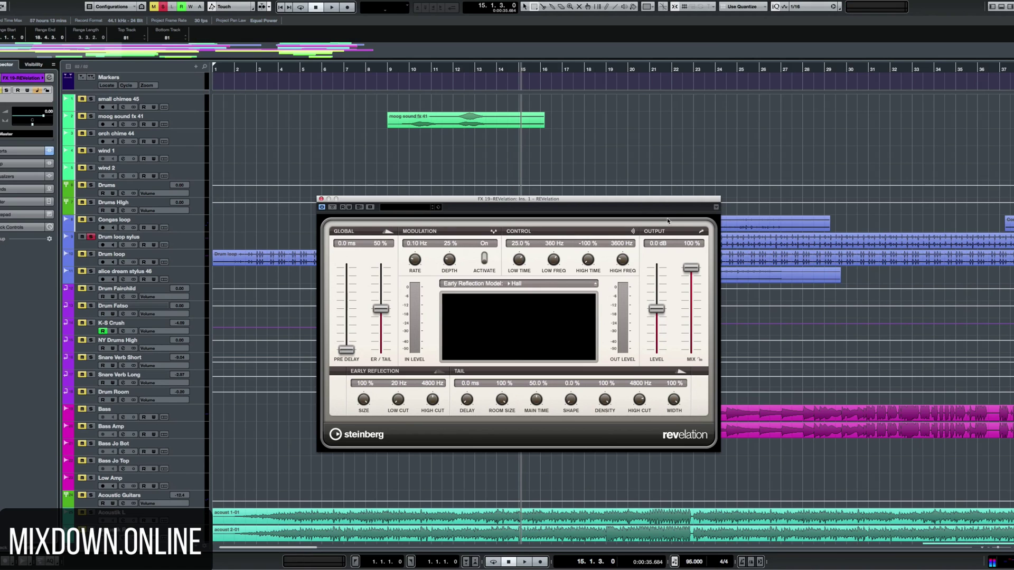
Move the loop track and the REVelation FX track directly below the Drum loop sylus track.
{"action": "left_click_drag", "start_coordinate": [647, 201], "coordinate": [725, 122]}
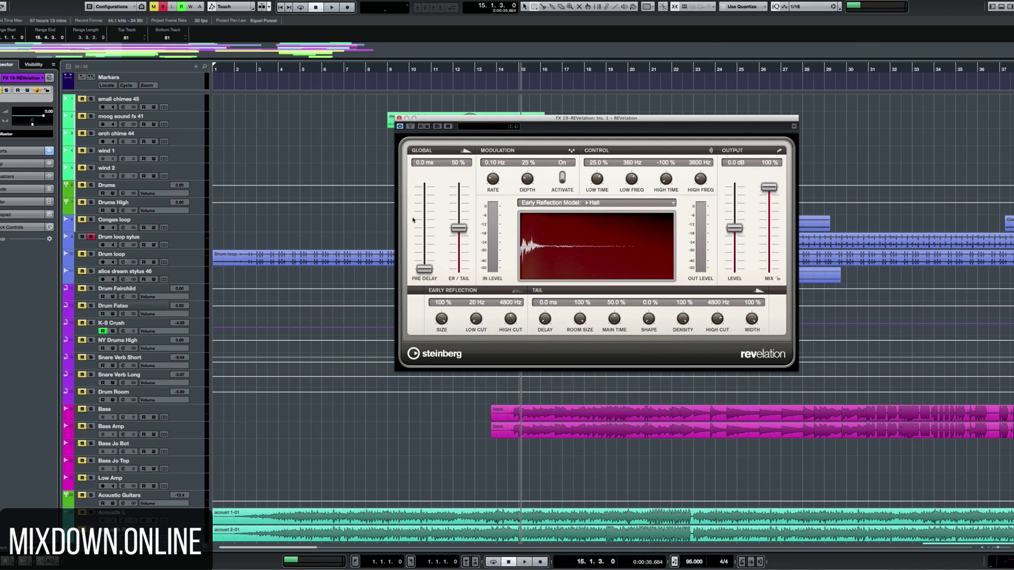
{"action": "scroll", "coordinate": [327, 336], "scroll_direction": "down", "scroll_amount": 15}
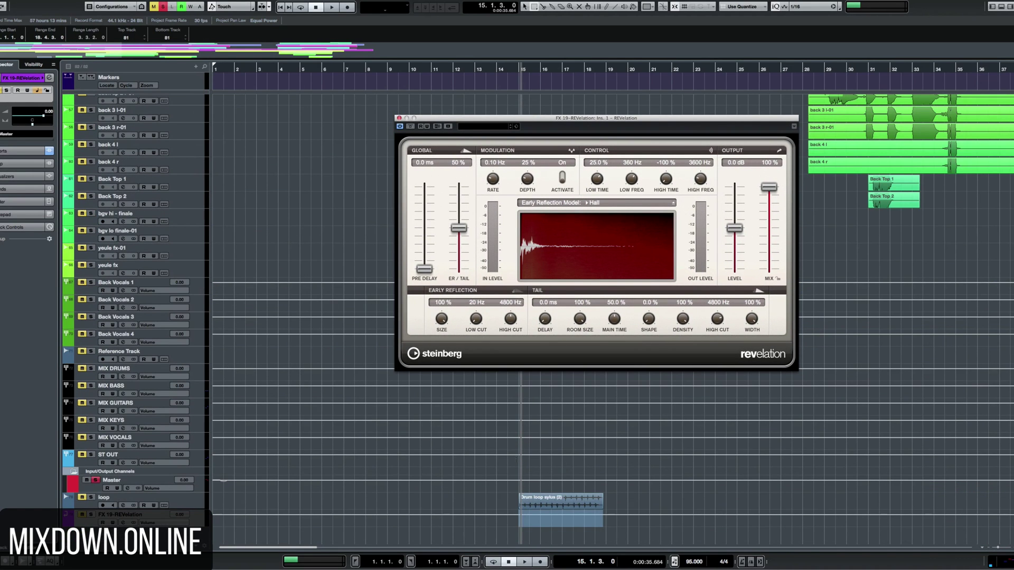
{"action": "left_click_drag", "start_coordinate": [195, 505], "coordinate": [51, 236]}
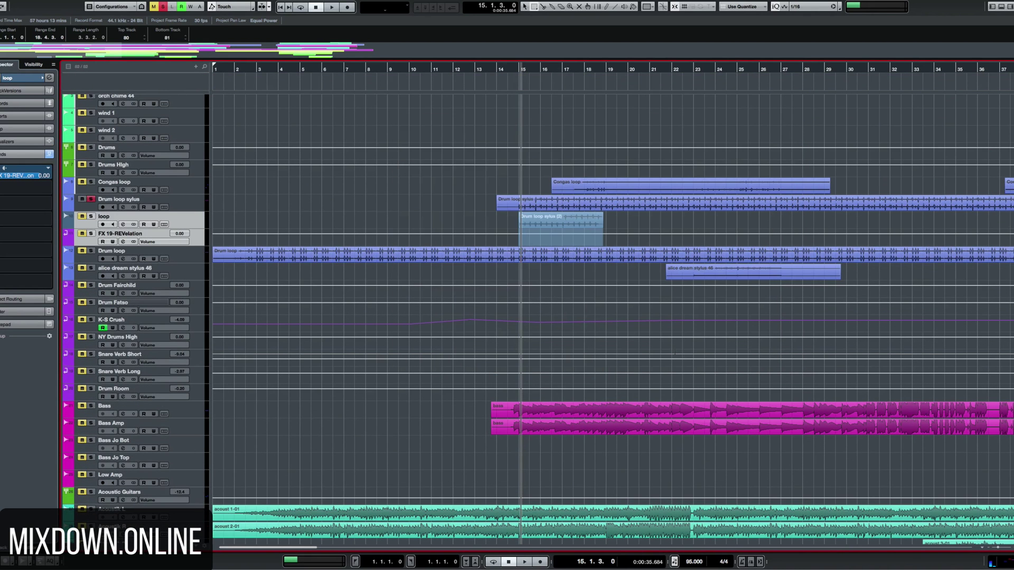
Unsolo the Drum loop sylus track, solo the loop track and play back the reversed echo briefly.
{"action": "left_click", "coordinate": [92, 199]}
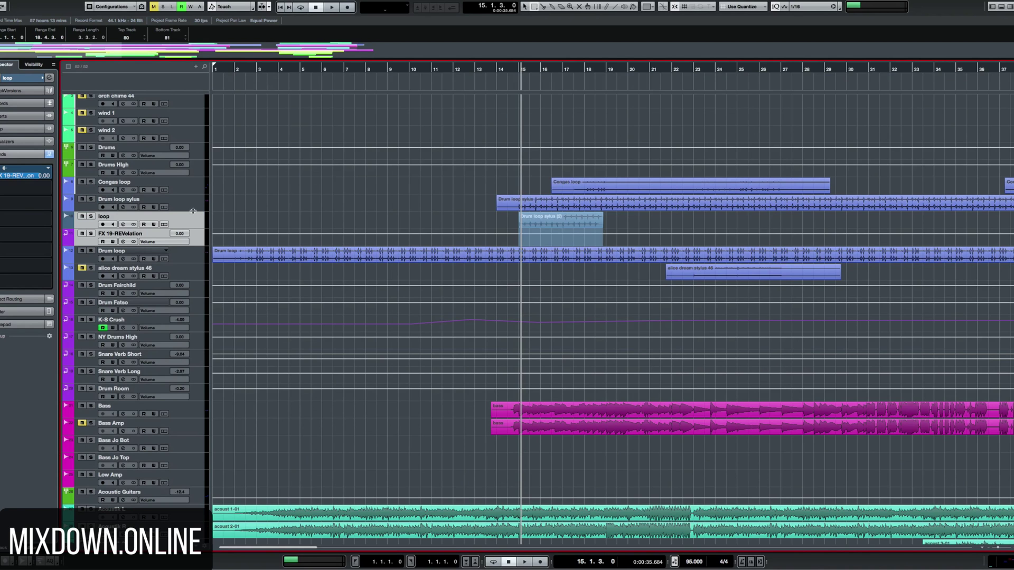
{"action": "left_click", "coordinate": [192, 218]}
{"action": "left_click", "coordinate": [91, 216]}
{"action": "key", "text": "space"}
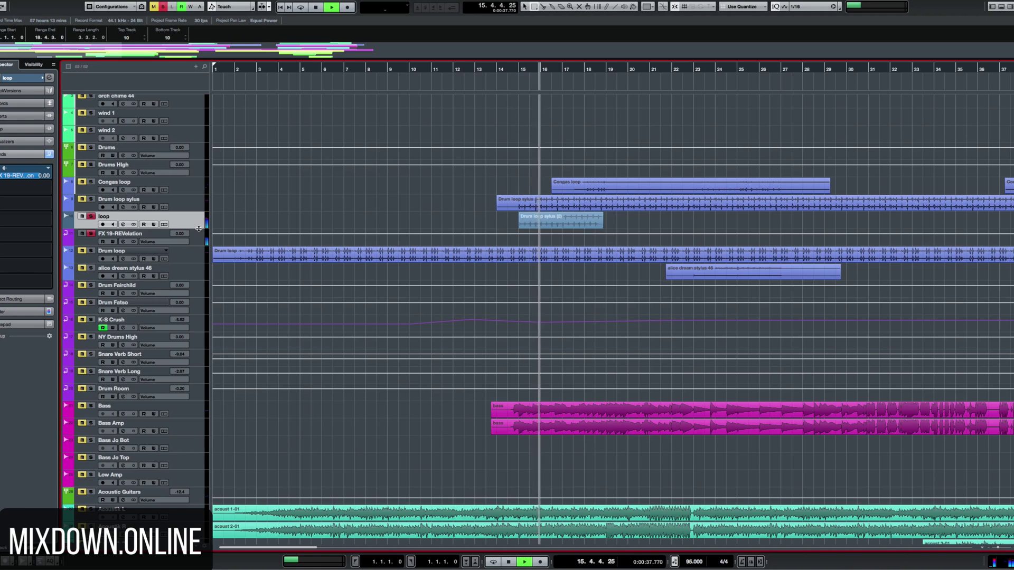
{"action": "key", "text": "space"}
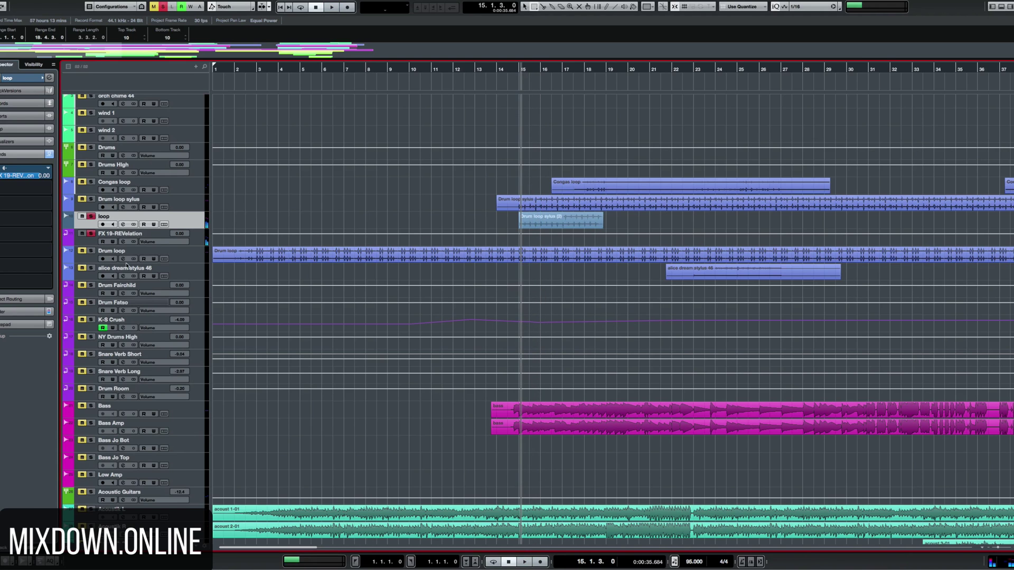
Lower the REVelation FX track's volume fader to -14.4.
{"action": "left_click", "coordinate": [199, 242]}
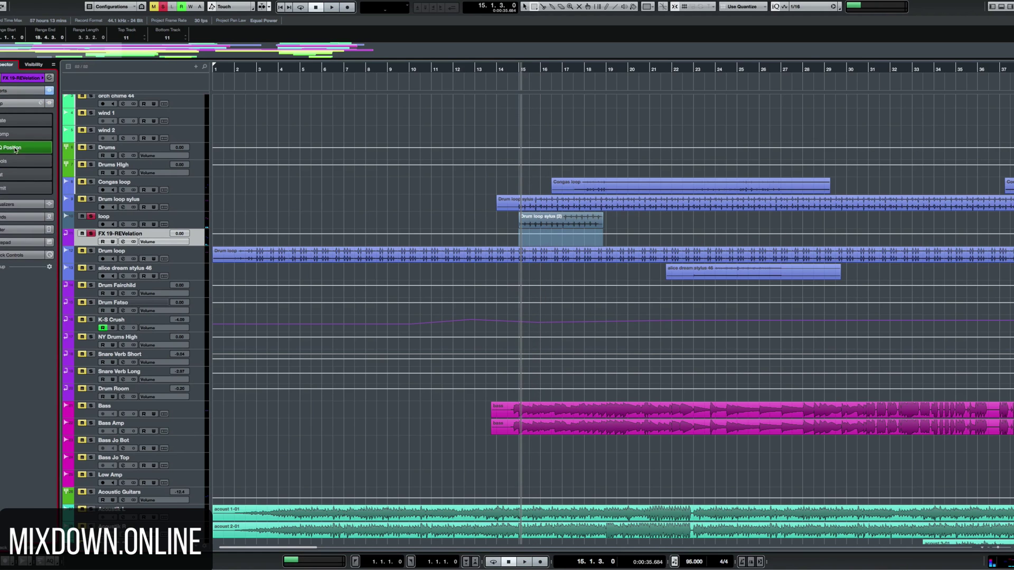
{"action": "left_click", "coordinate": [13, 201]}
{"action": "left_click_drag", "start_coordinate": [13, 202], "coordinate": [14, 236]}
Audition the Drum loop sylus and loop tracks soloed together and clear their solo states after playback.
{"action": "left_click", "coordinate": [91, 217]}
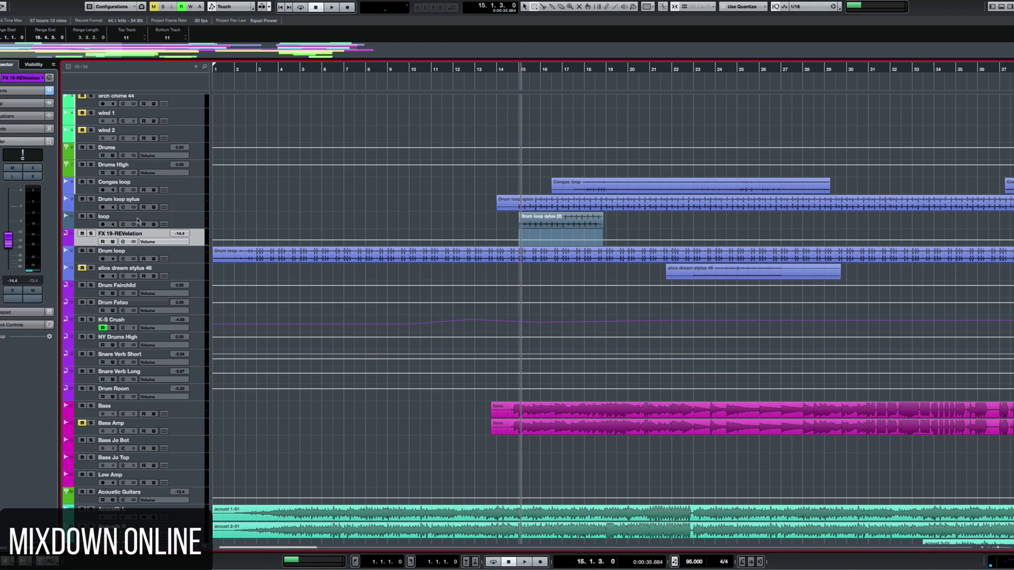
{"action": "left_click", "coordinate": [91, 199]}
{"action": "left_click", "coordinate": [91, 216]}
{"action": "key", "text": "space"}
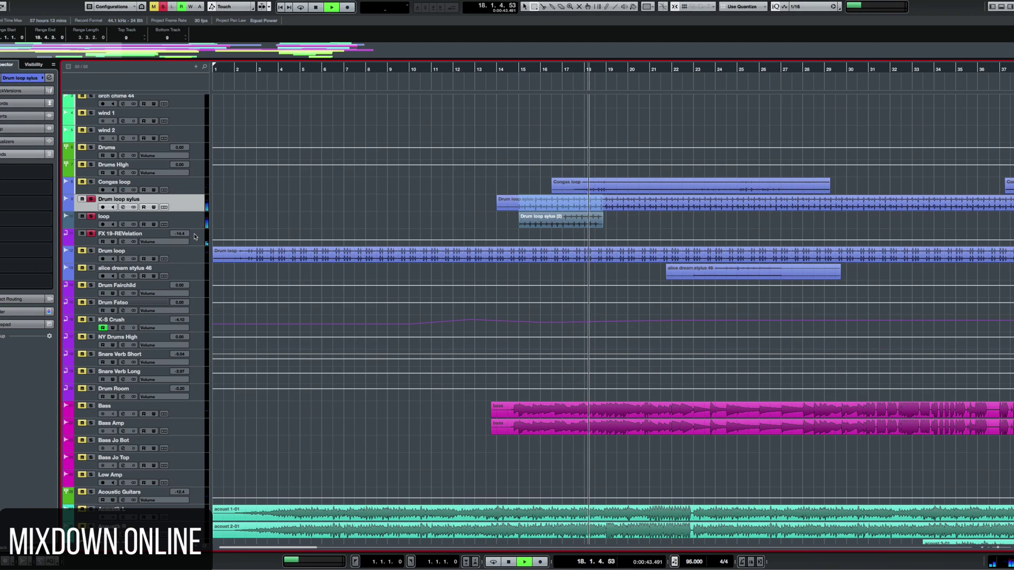
{"action": "key", "text": "space"}
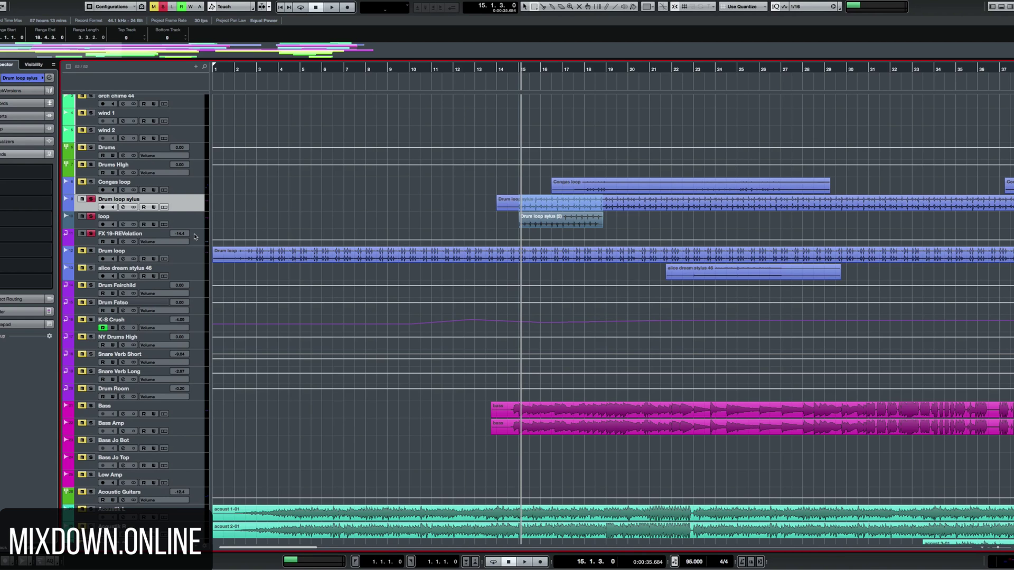
{"action": "left_click", "coordinate": [92, 217], "text": "ctrl"}
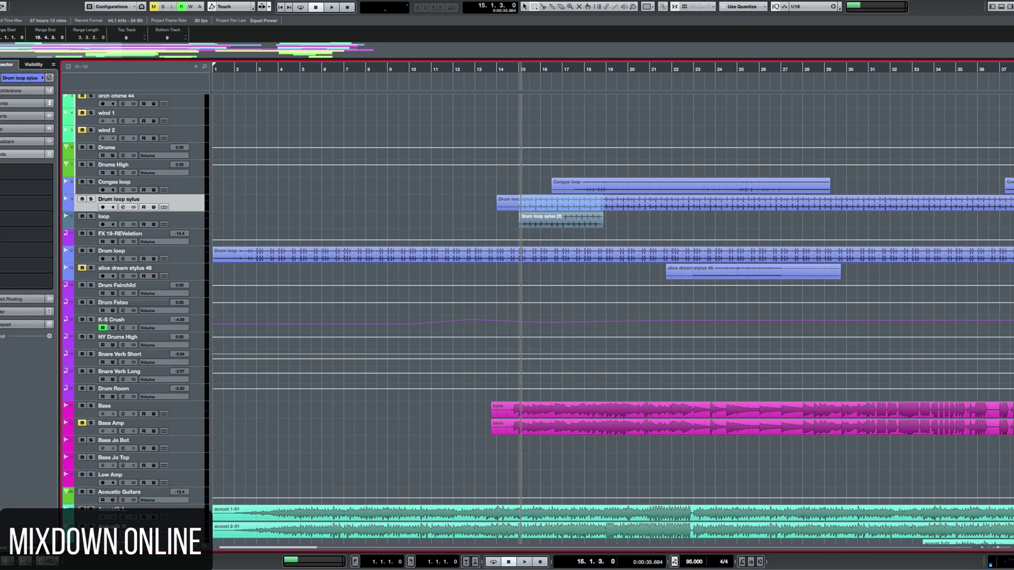
Open Key Commands with the macros shown and create a new macro named New Template.
{"action": "left_click", "coordinate": [43, 0]}
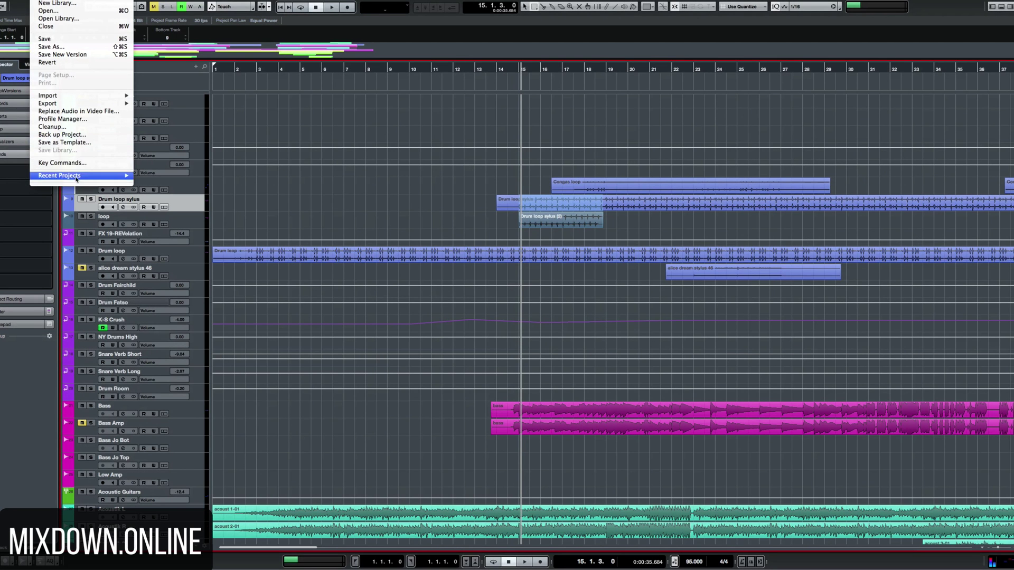
{"action": "left_click", "coordinate": [69, 162]}
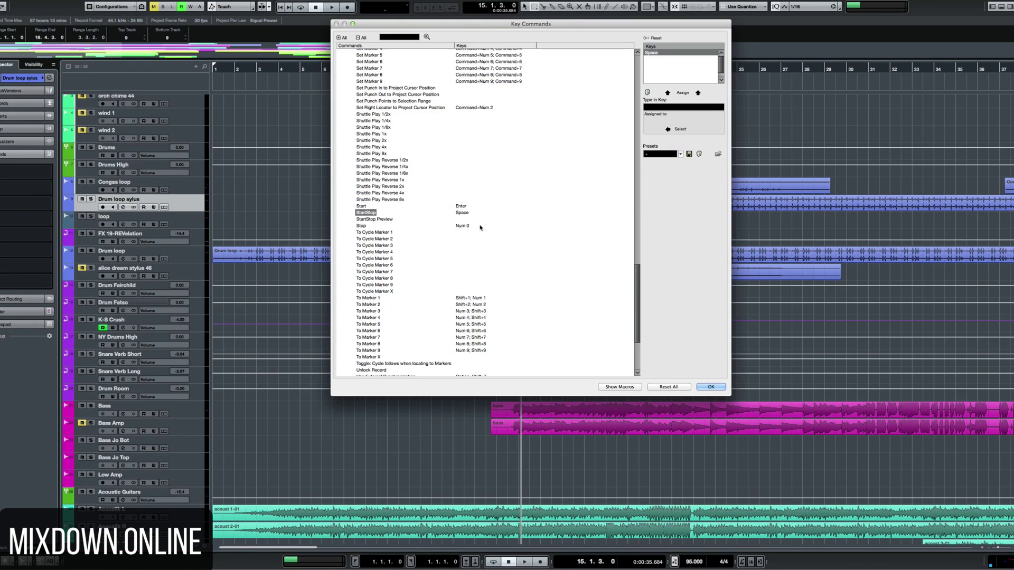
{"action": "left_click", "coordinate": [618, 387]}
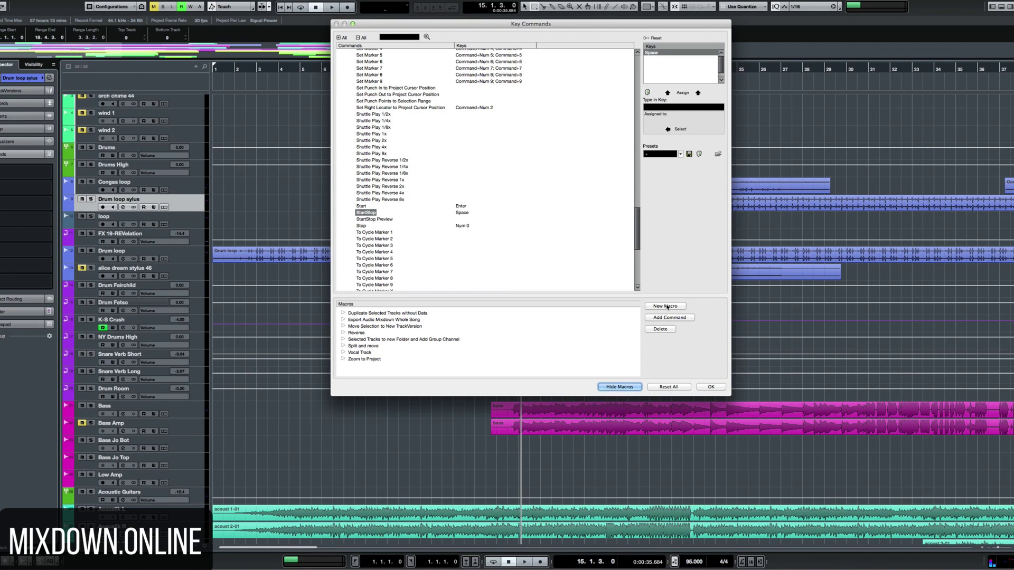
{"action": "left_click", "coordinate": [666, 307]}
{"action": "type", "text": "New Template"}
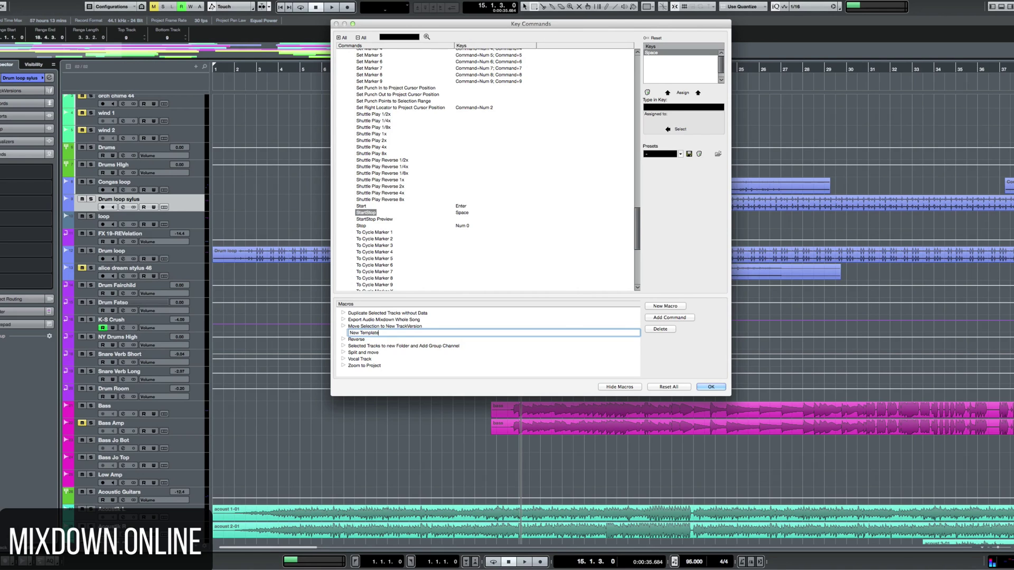
{"action": "key", "text": "Return"}
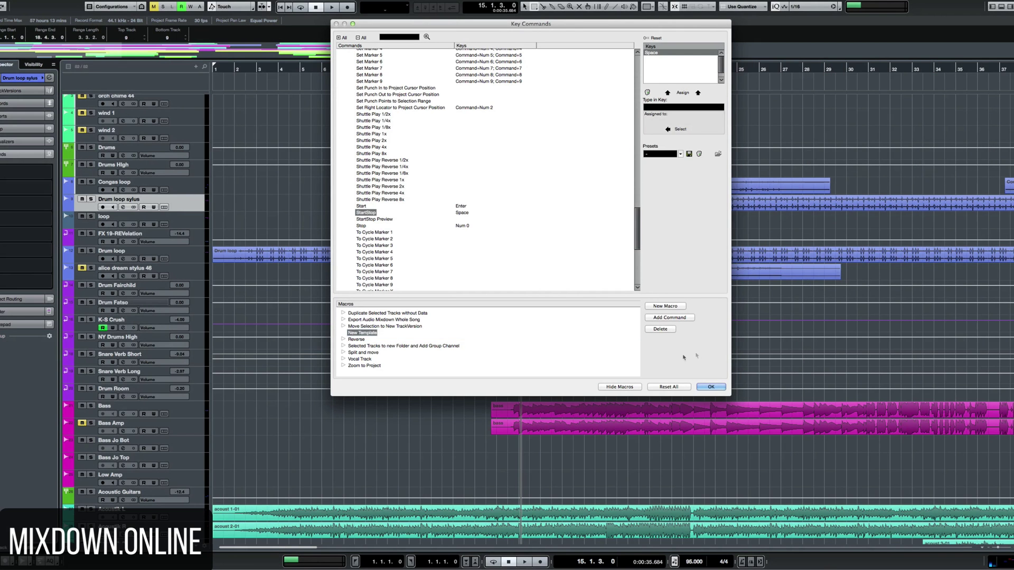
Search for select all and add the Edit category's Select All command to the New Template macro.
{"action": "left_click", "coordinate": [404, 37]}
{"action": "type", "text": "n"}
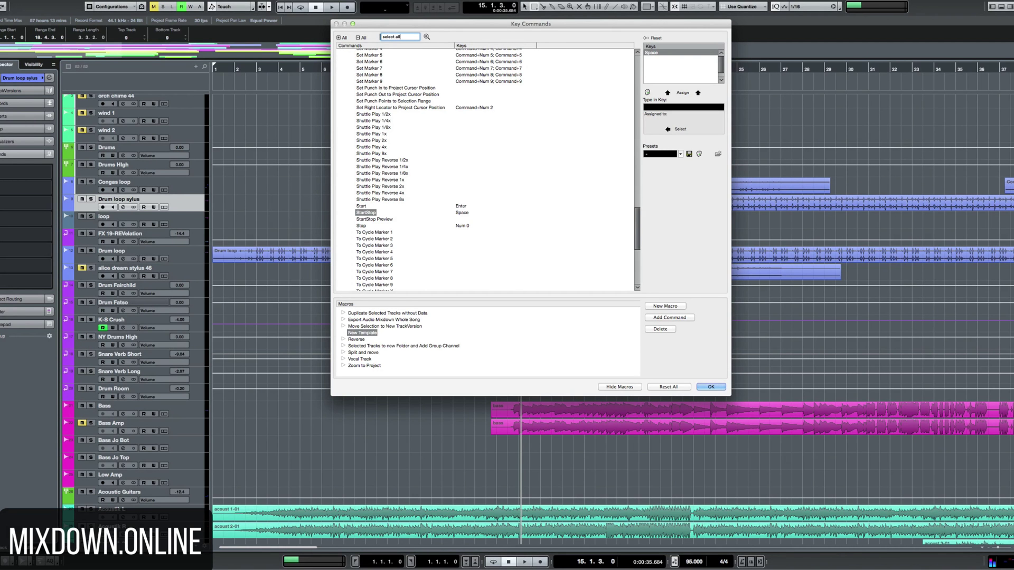
{"action": "key", "text": "Return"}
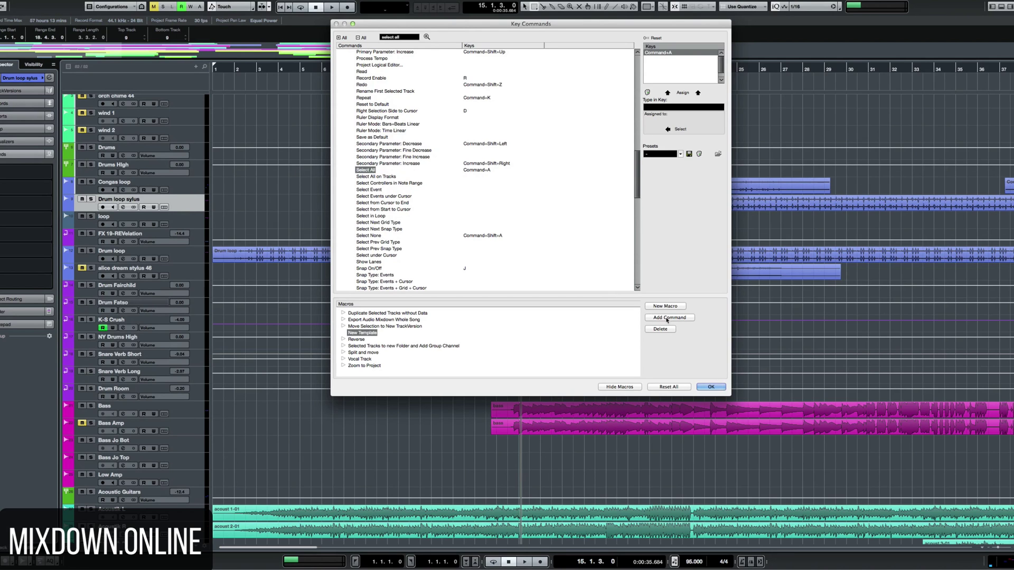
{"action": "left_click", "coordinate": [667, 319]}
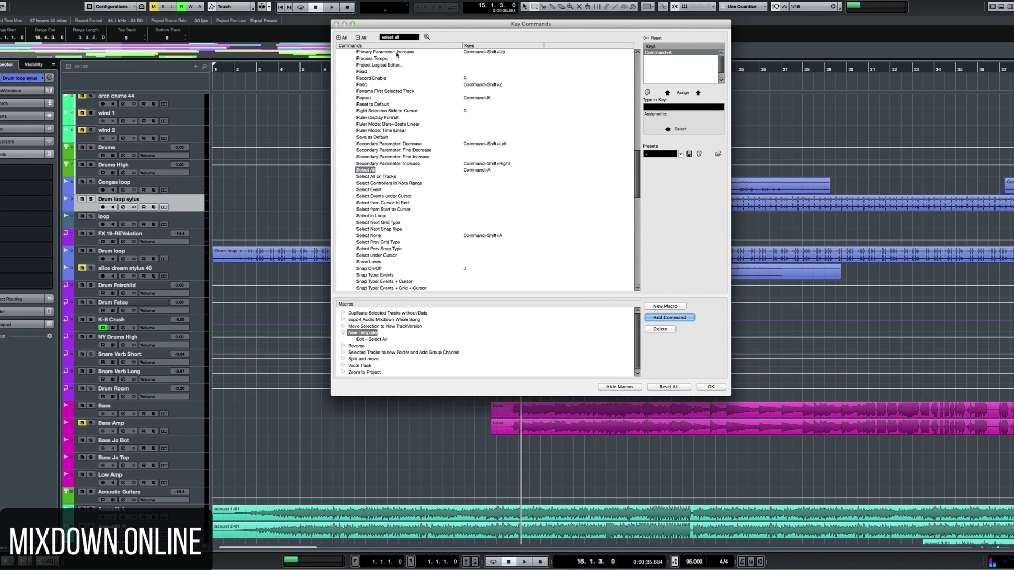
Search for delete and add the Edit category's Delete command to the New Template macro.
{"action": "left_click", "coordinate": [402, 37]}
{"action": "type", "text": "delete"}
{"action": "key", "text": "Return"}
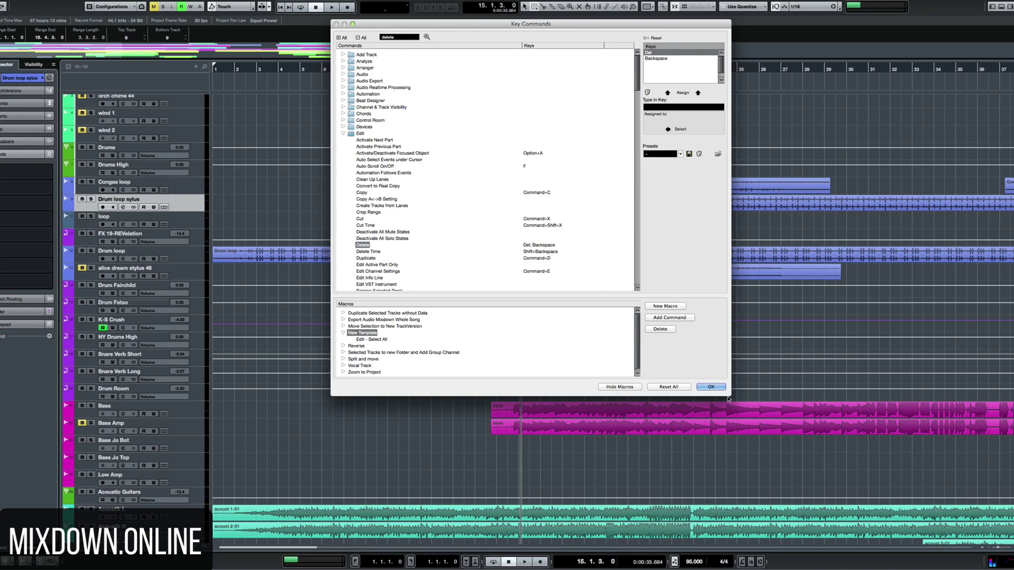
{"action": "left_click", "coordinate": [674, 318]}
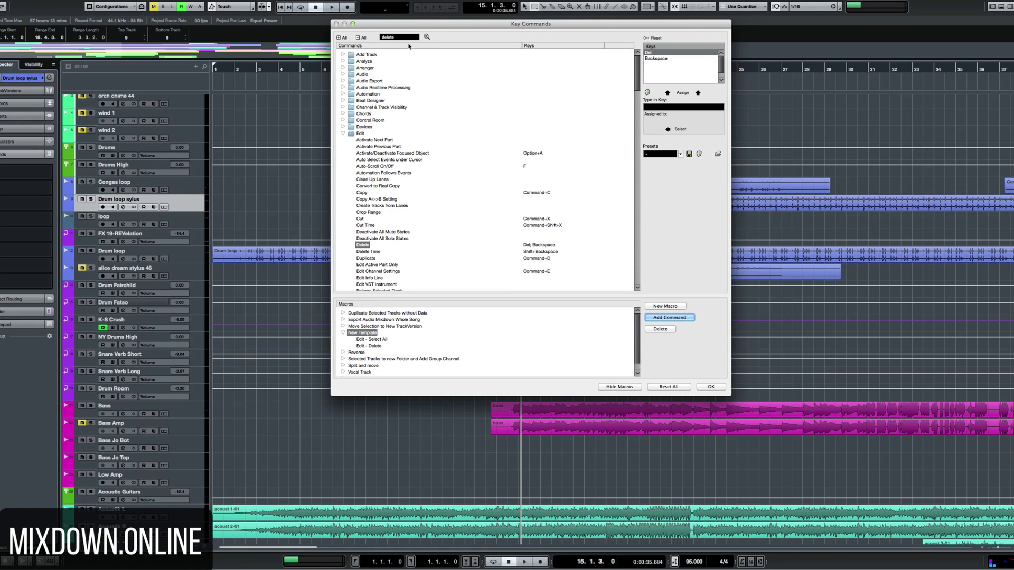
Search for delete automation and add the Automation category's Delete All Automation in Project command to the New Template macro.
{"action": "left_click", "coordinate": [405, 37]}
{"action": "left_click", "coordinate": [406, 37]}
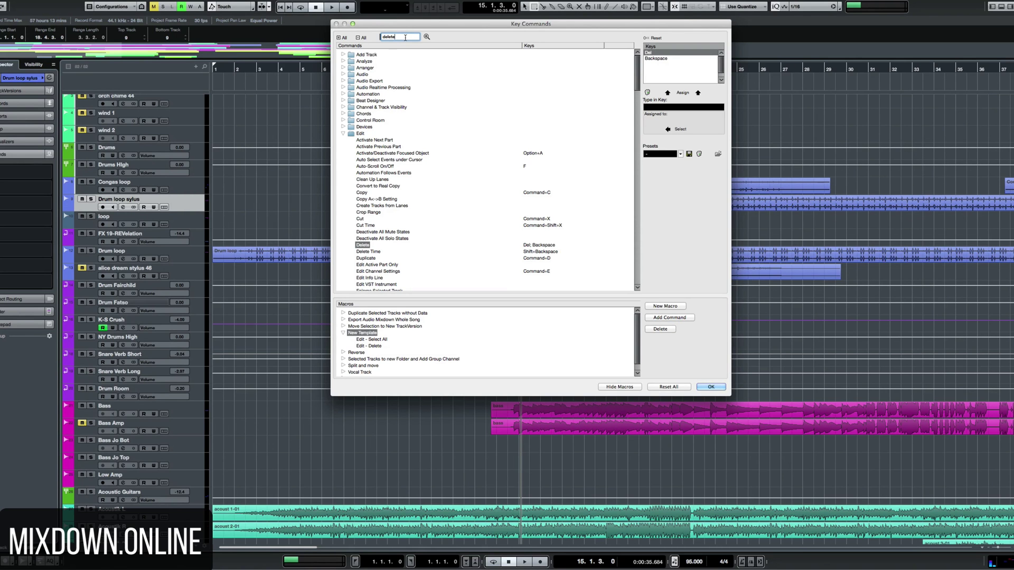
{"action": "type", "text": "automation"}
{"action": "key", "text": "Return"}
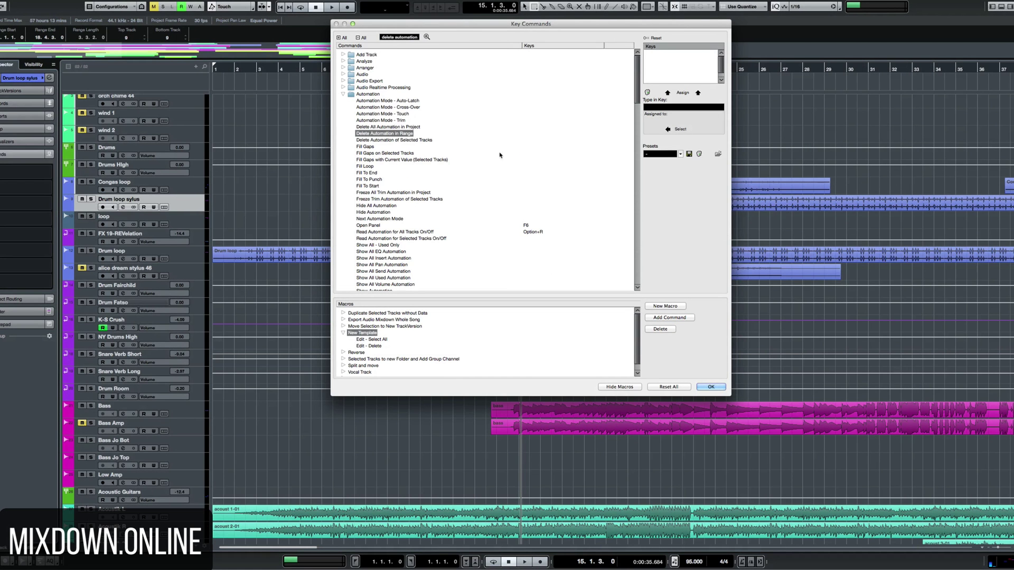
{"action": "left_click", "coordinate": [397, 130]}
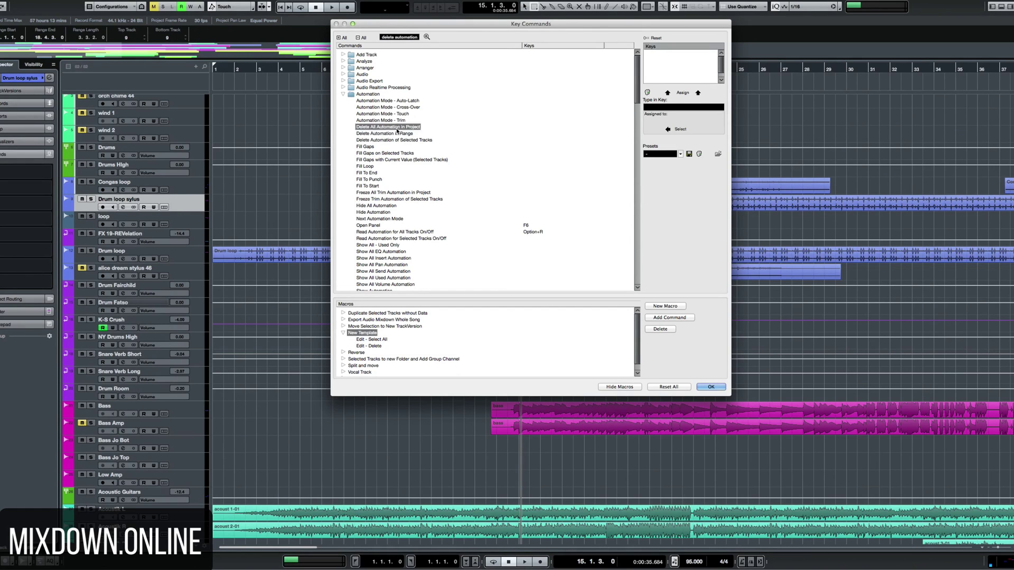
{"action": "left_click", "coordinate": [671, 318]}
Search for remove unused and add the Media category's Remove Unused Media command to the New Template macro.
{"action": "left_click", "coordinate": [397, 37]}
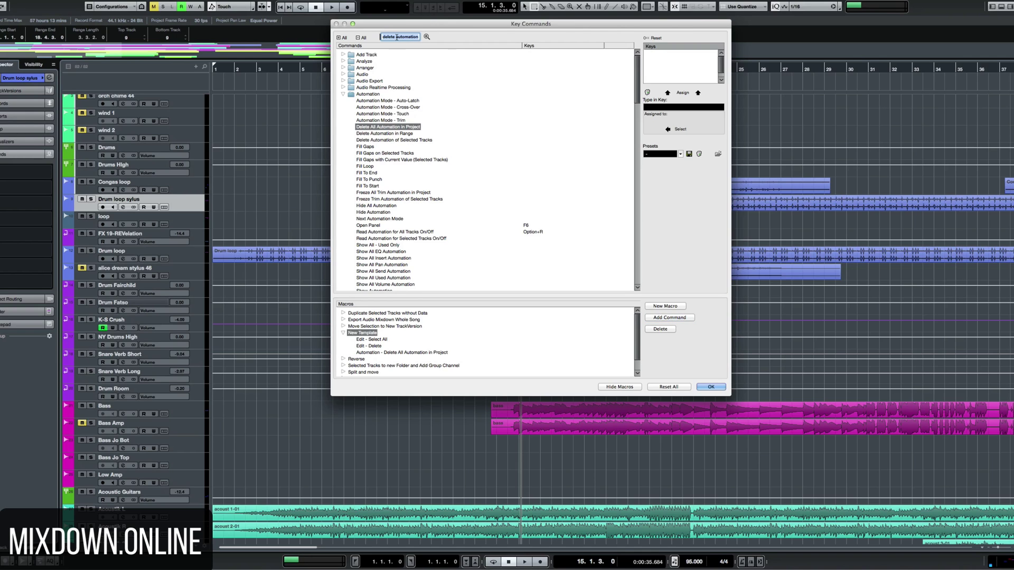
{"action": "type", "text": "remo"}
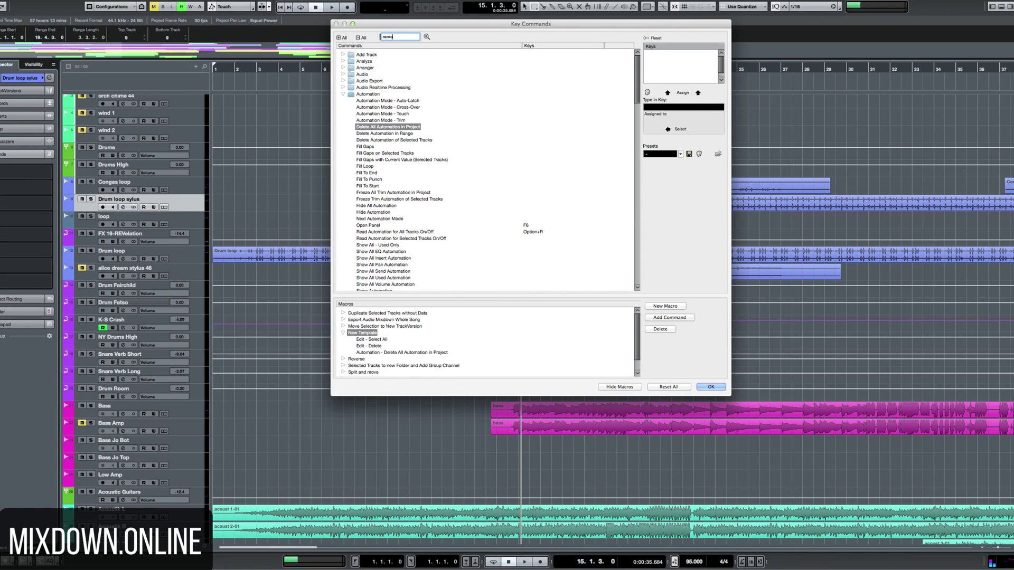
{"action": "type", "text": "ve unused"}
{"action": "key", "text": "Return"}
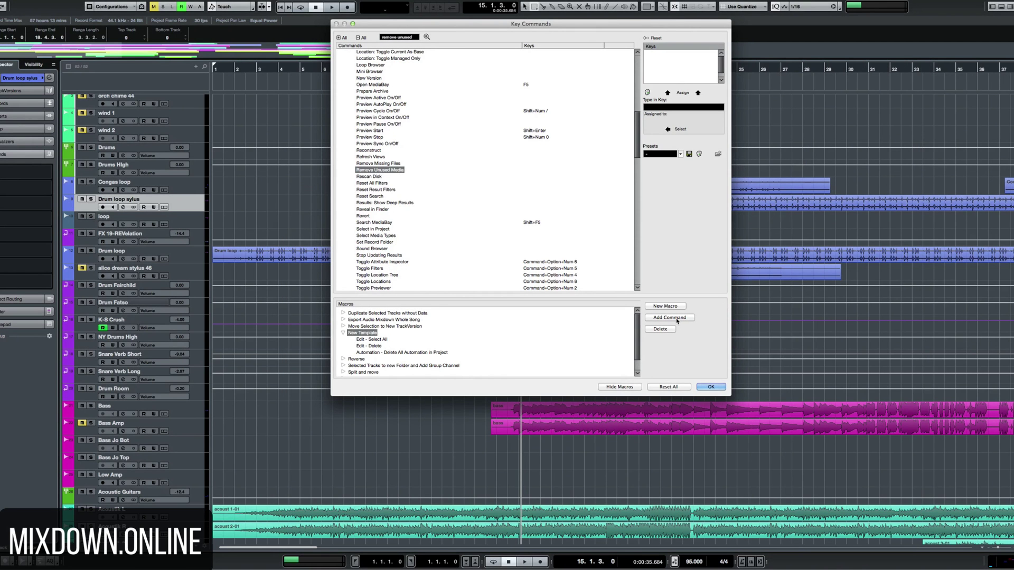
{"action": "left_click", "coordinate": [678, 318]}
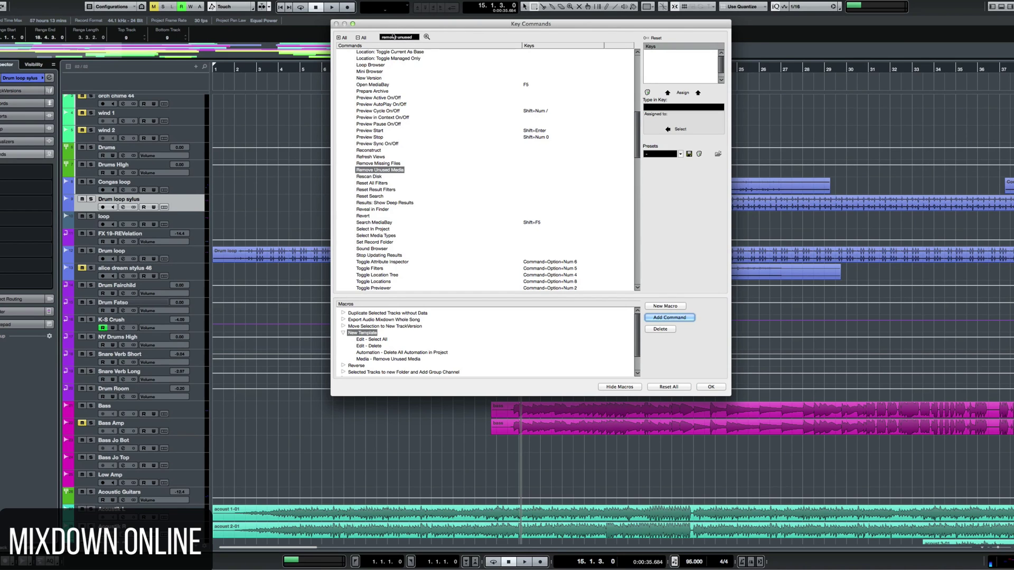
Search for save as and add the File category's Save as Template command to the New Template macro.
{"action": "left_click", "coordinate": [394, 36]}
{"action": "type", "text": "save"}
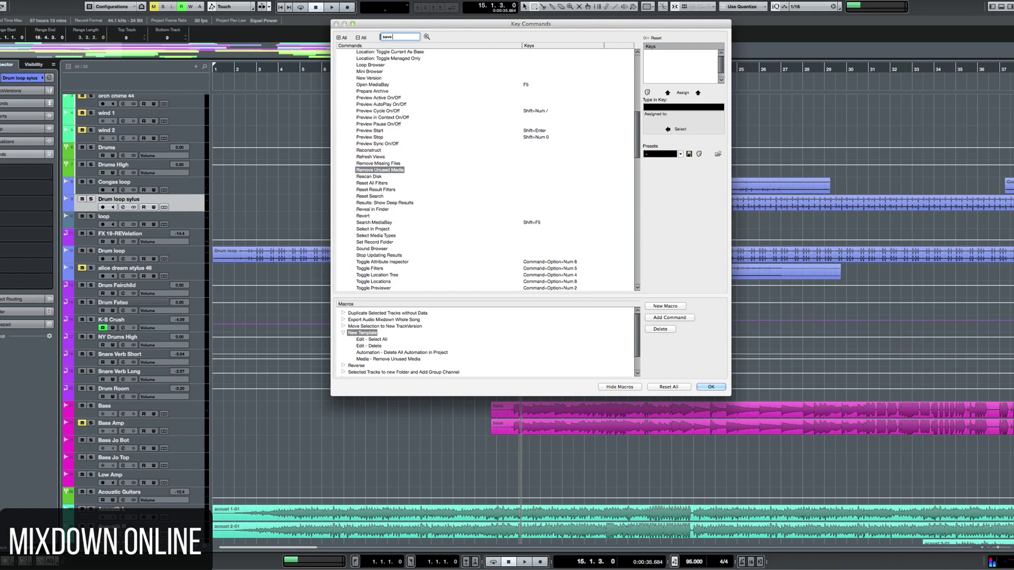
{"action": "type", "text": " as"}
{"action": "left_click", "coordinate": [427, 37]}
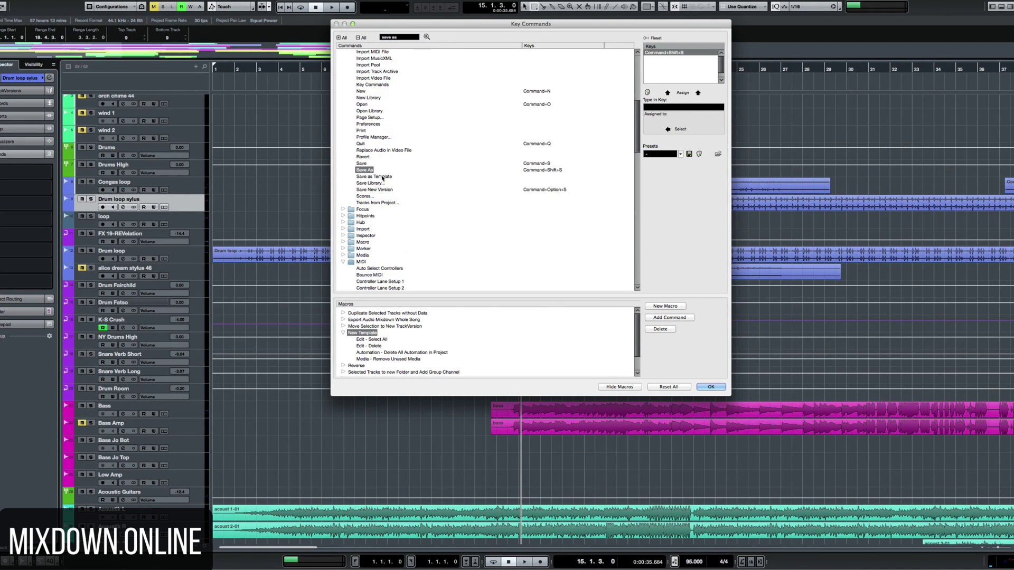
{"action": "key", "text": "Down"}
{"action": "left_click", "coordinate": [665, 318]}
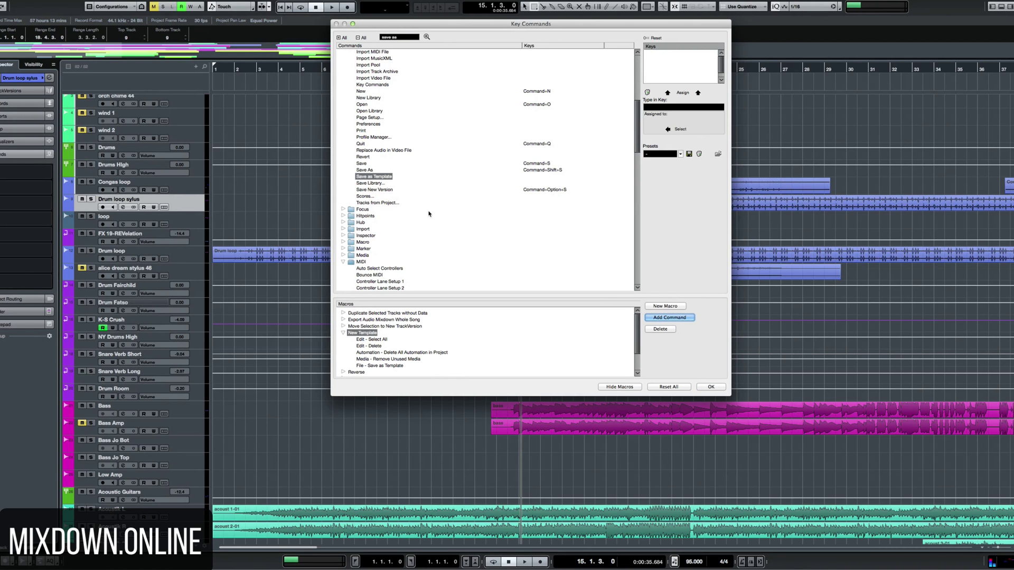
Assign Command+Shift+Y as the key command for the New Template macro and accept the Key Commands settings.
{"action": "left_click", "coordinate": [362, 242]}
{"action": "left_click", "coordinate": [343, 241]}
{"action": "left_click", "coordinate": [371, 268]}
{"action": "scroll", "coordinate": [371, 211], "scroll_direction": "down", "scroll_amount": 5}
{"action": "key", "text": "super+shift+y"}
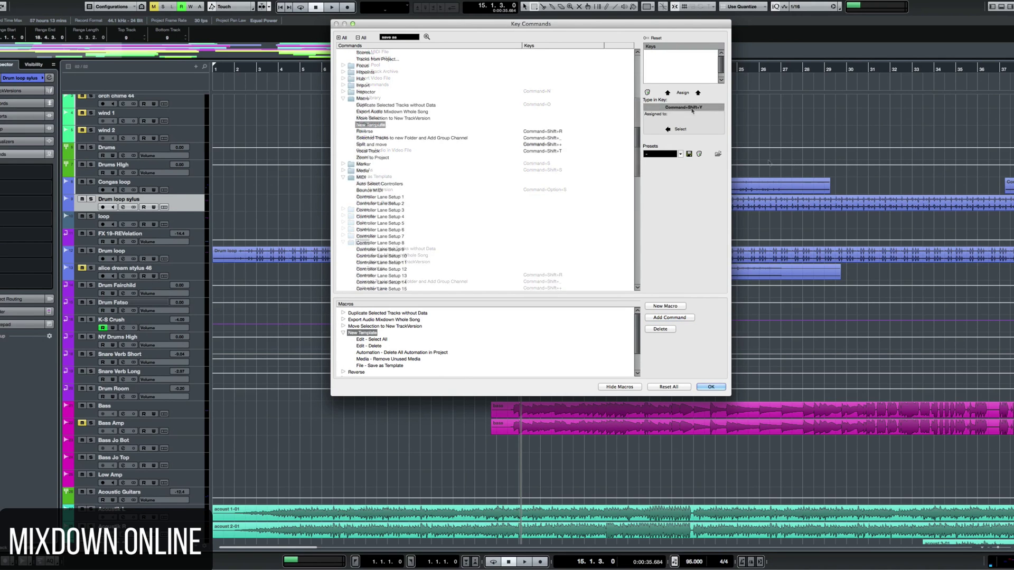
{"action": "left_click", "coordinate": [683, 93]}
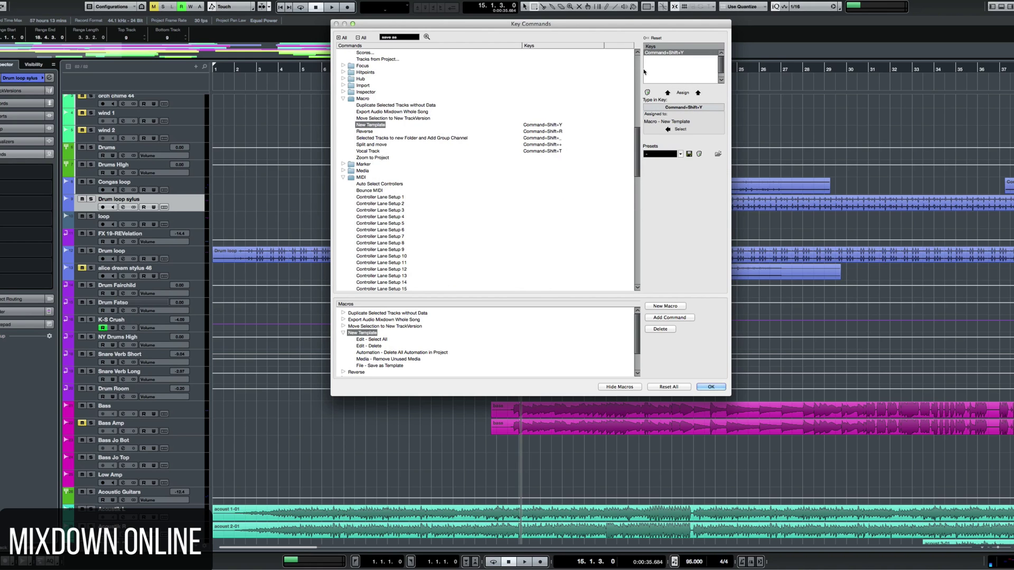
{"action": "left_click", "coordinate": [711, 387]}
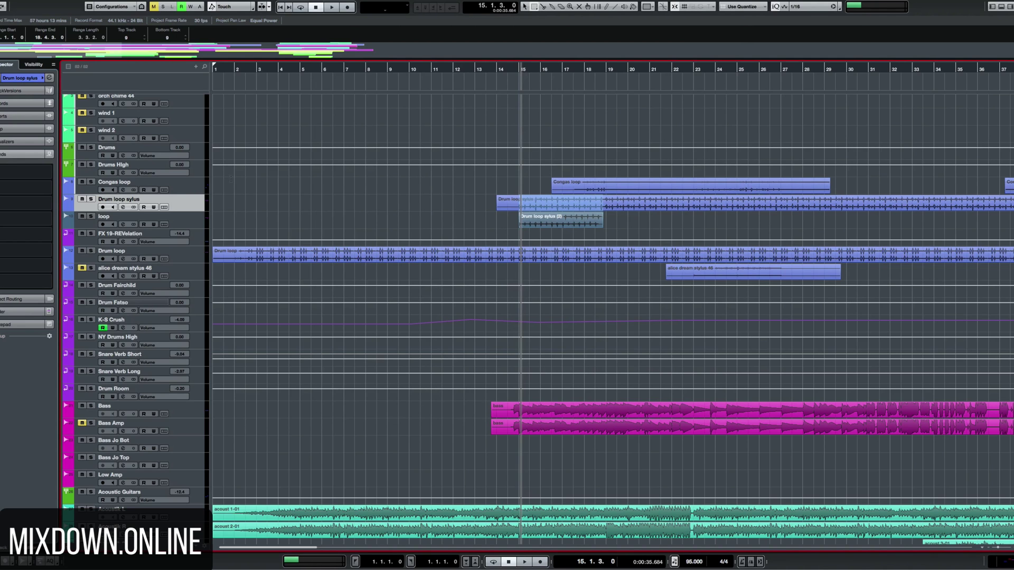
Run the New Template macro and save the cleared project as a template, overwriting MIXDOWN PROD TEMPLATE TEST.
{"action": "key", "text": "super+shift+y"}
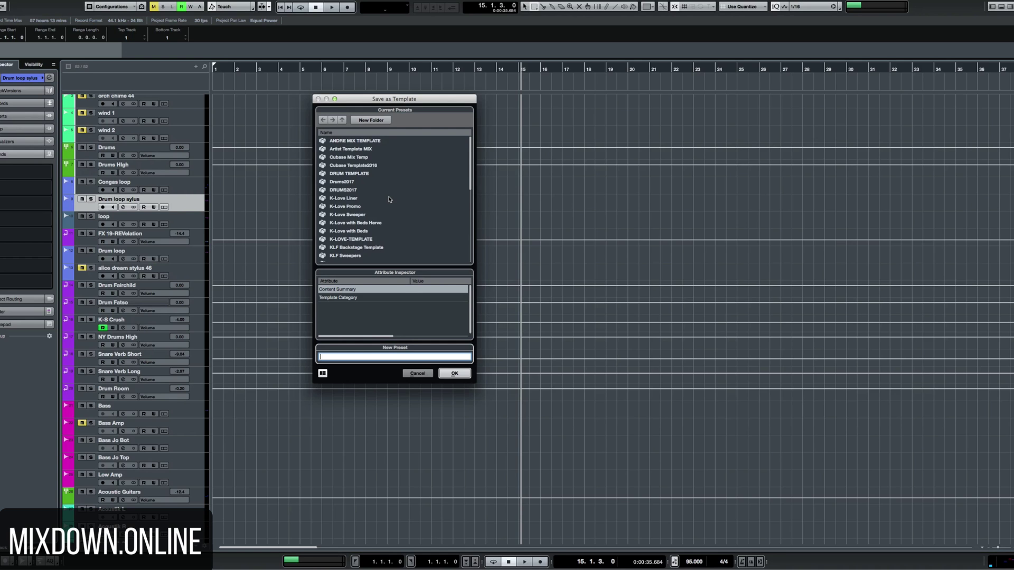
{"action": "scroll", "coordinate": [391, 201], "scroll_direction": "down", "scroll_amount": 6}
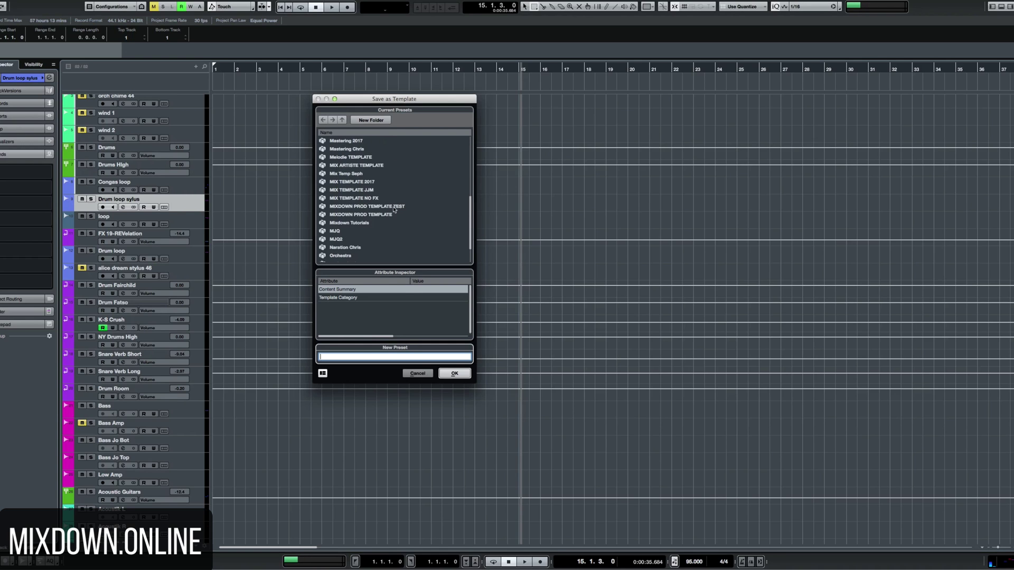
{"action": "left_click", "coordinate": [393, 207]}
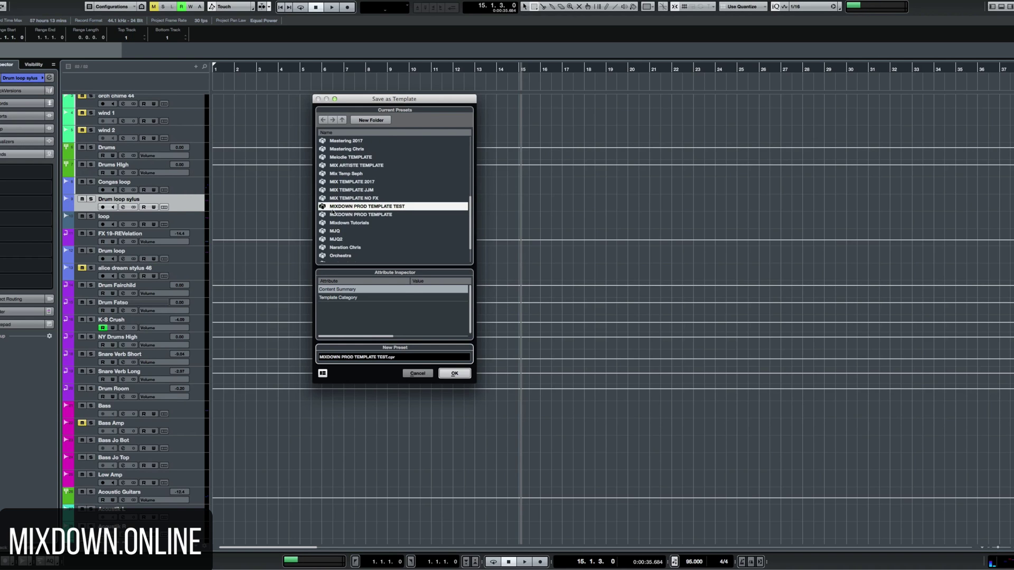
{"action": "left_click", "coordinate": [454, 373]}
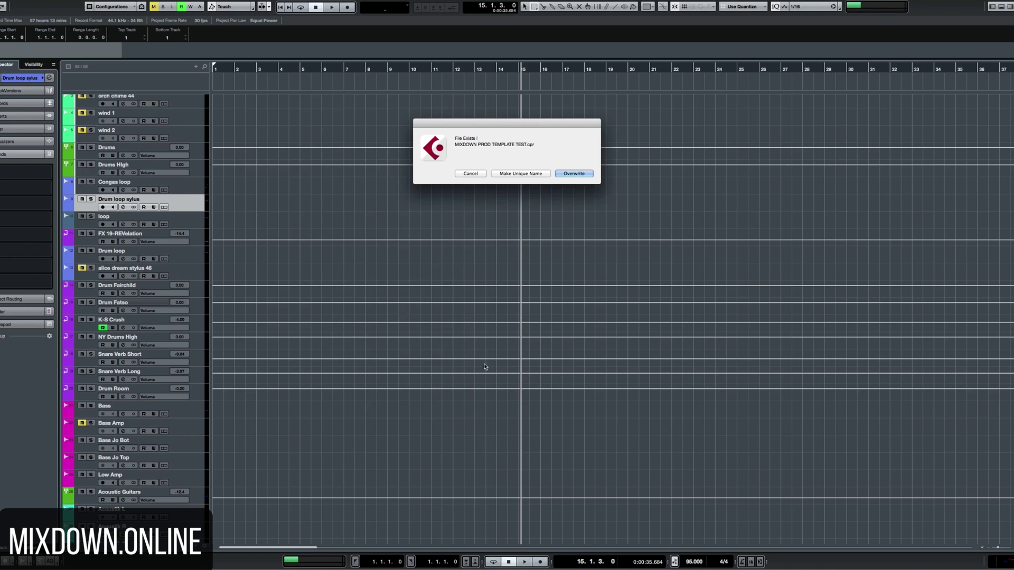
{"action": "left_click", "coordinate": [574, 174]}
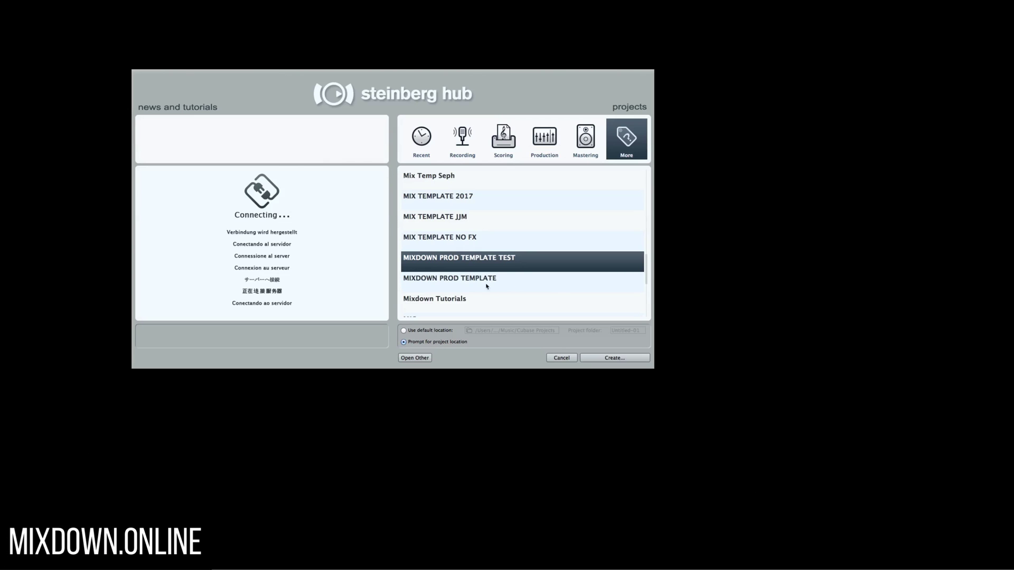
Create a project from the MIXDOWN PROD TEMPLATE TEST template, using the Template folder as its project folder.
{"action": "left_click", "coordinate": [613, 359]}
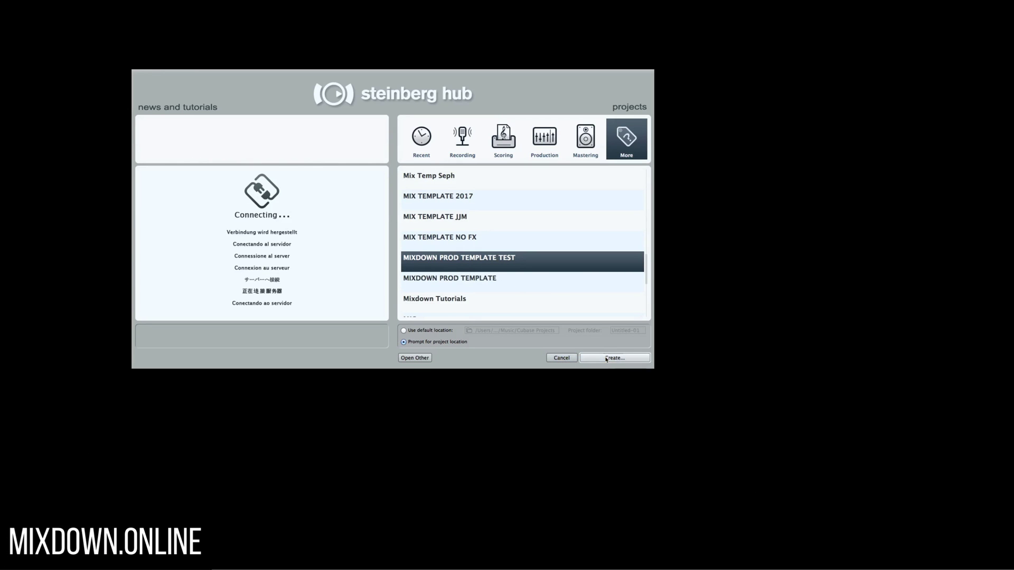
{"action": "left_click", "coordinate": [388, 73]}
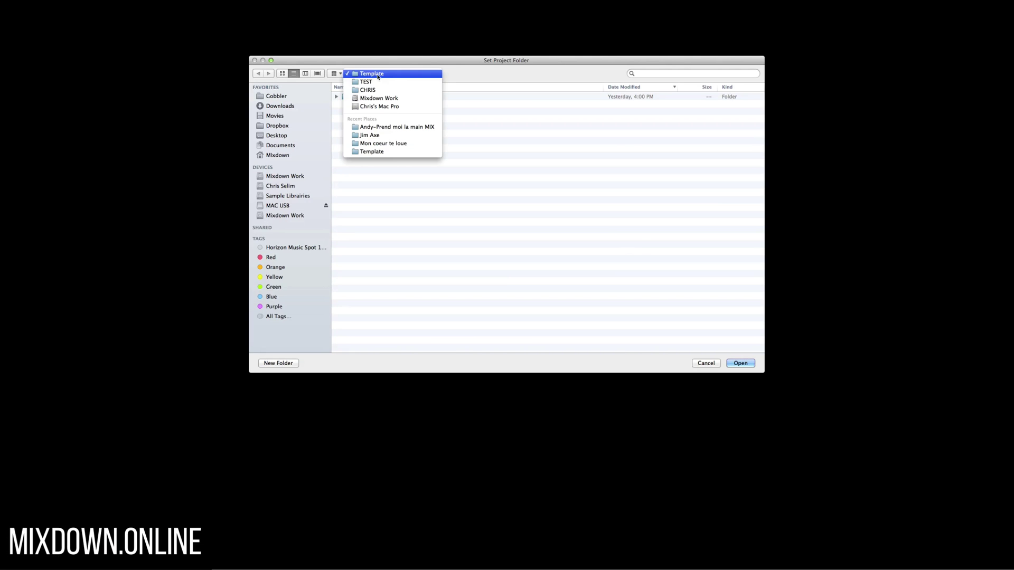
{"action": "left_click", "coordinate": [371, 73]}
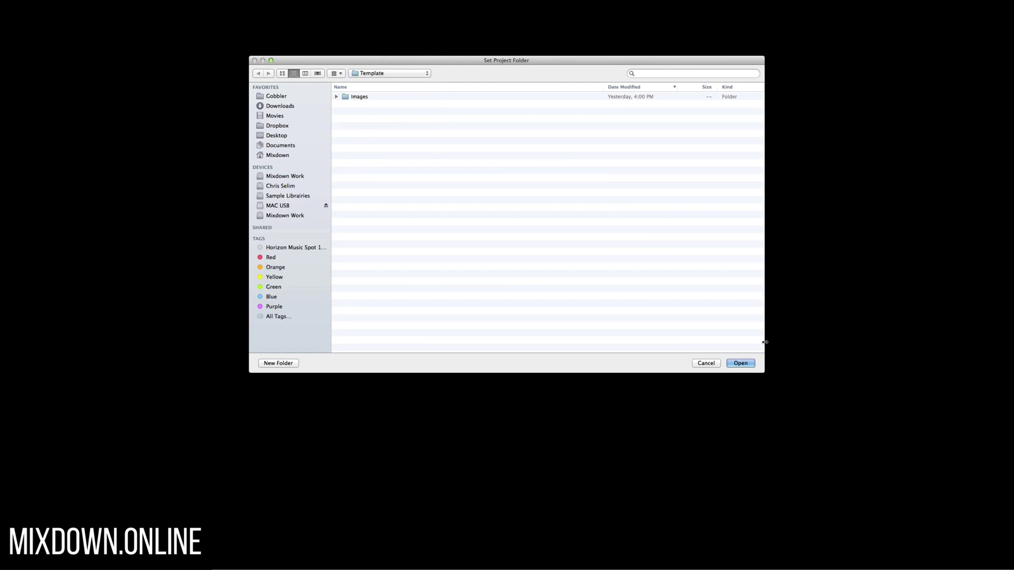
{"action": "left_click", "coordinate": [740, 364]}
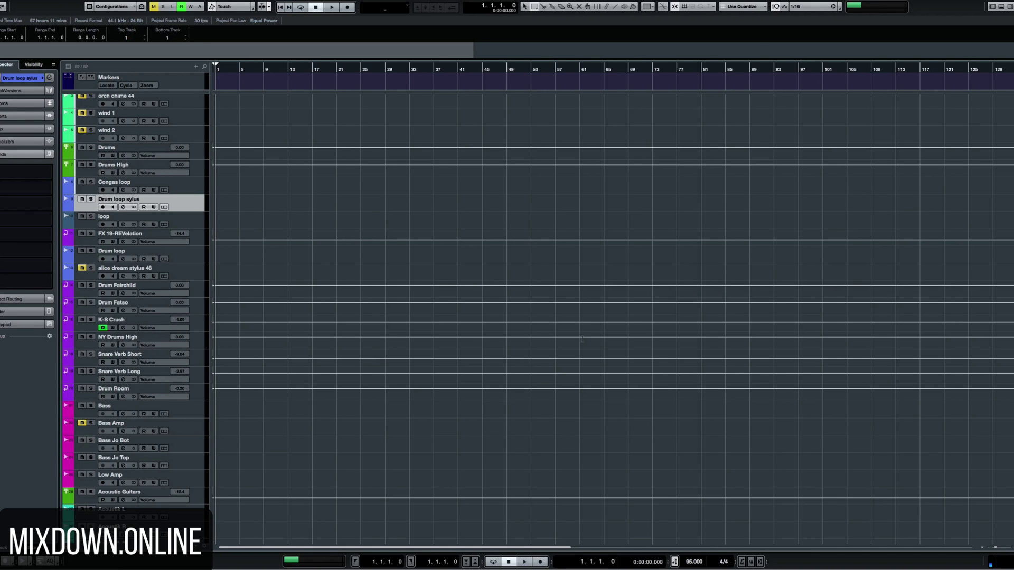
Inspect the trashed clips' file paths in the Pool, then empty the Trash, only removing the clips from the Pool, and close it.
{"action": "key", "text": "super+p"}
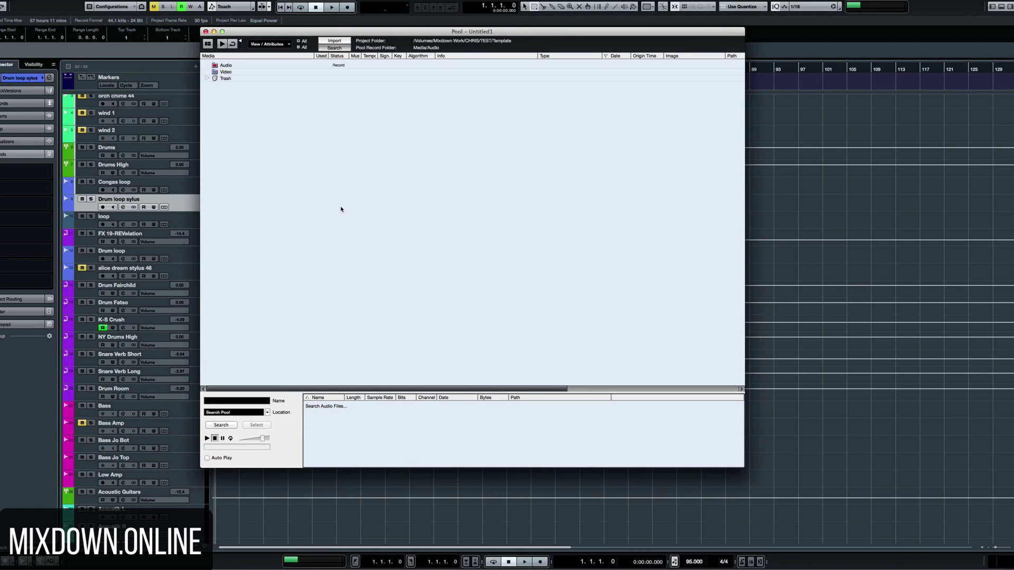
{"action": "left_click", "coordinate": [206, 79]}
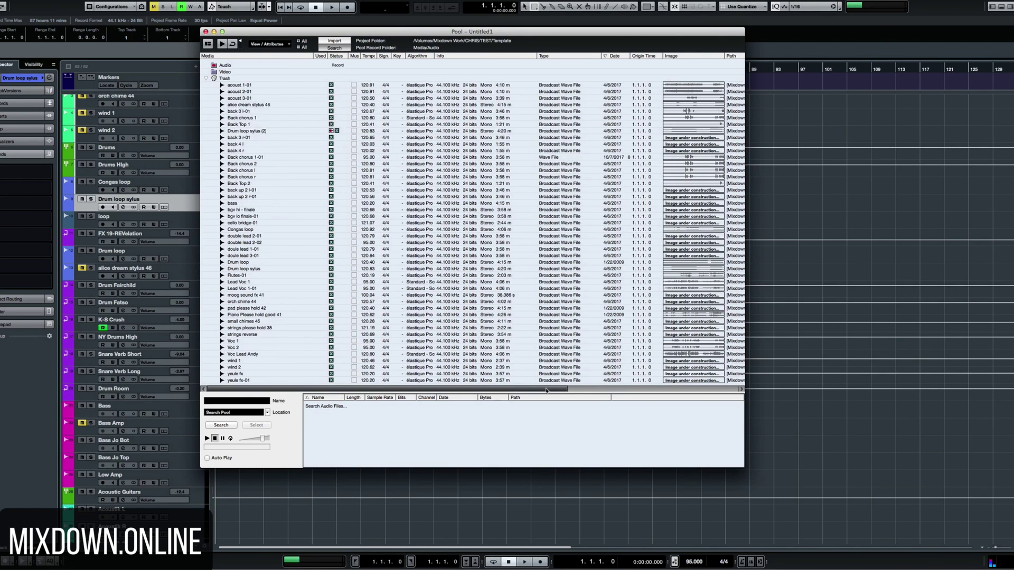
{"action": "left_click_drag", "start_coordinate": [546, 389], "coordinate": [648, 390]}
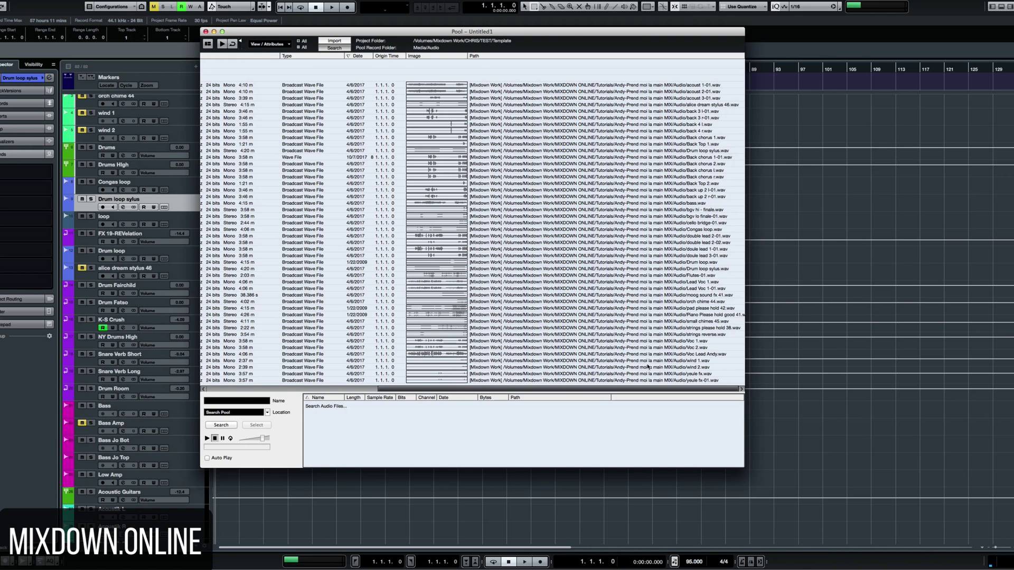
{"action": "left_click_drag", "start_coordinate": [523, 389], "coordinate": [351, 388]}
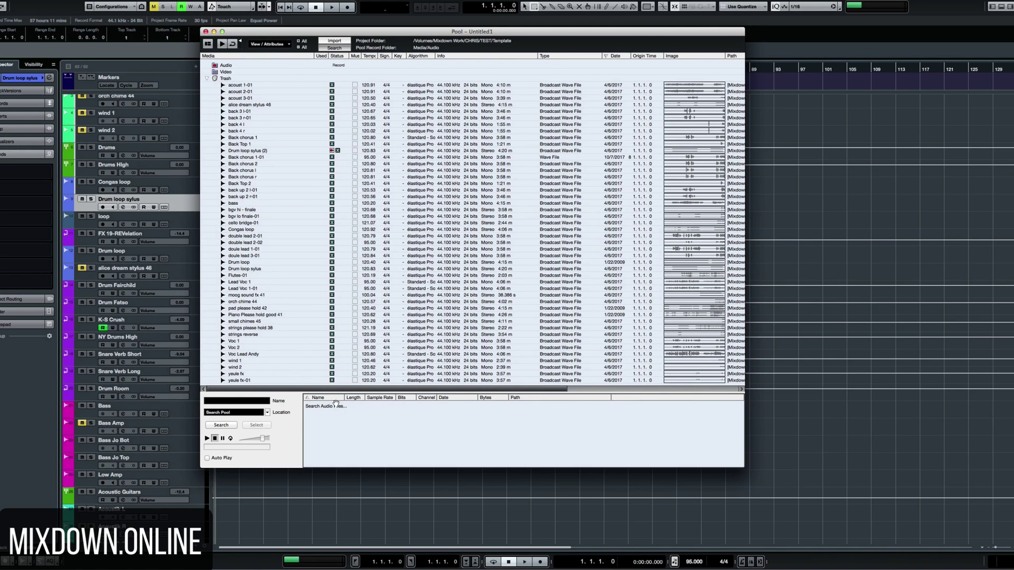
{"action": "right_click", "coordinate": [225, 79]}
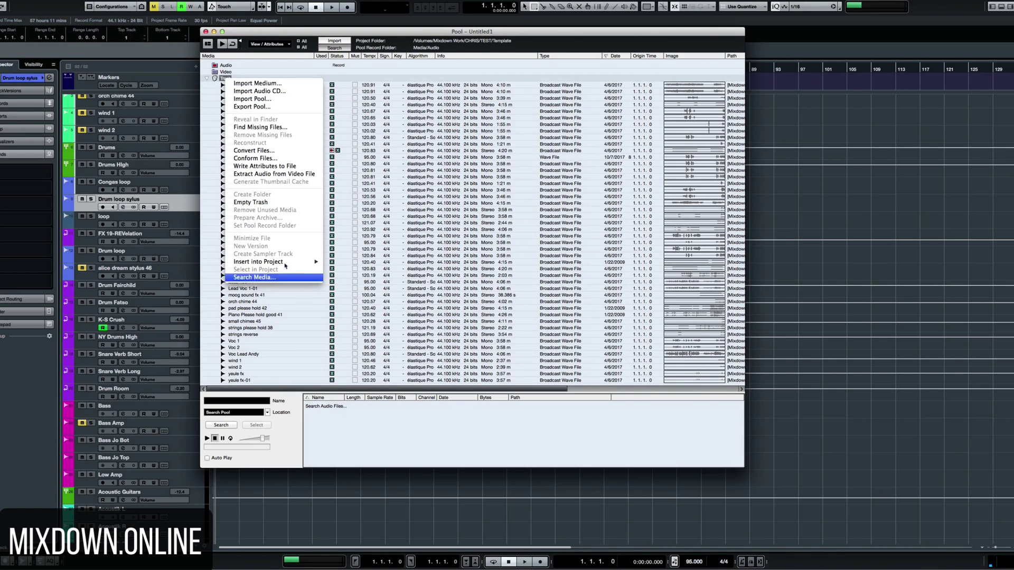
{"action": "left_click", "coordinate": [261, 203]}
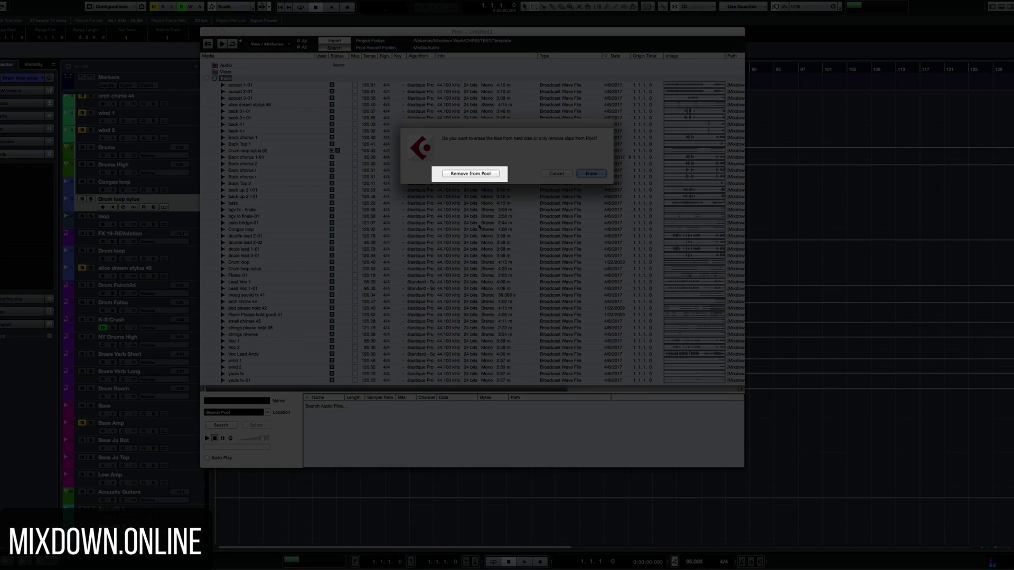
{"action": "left_click", "coordinate": [466, 173]}
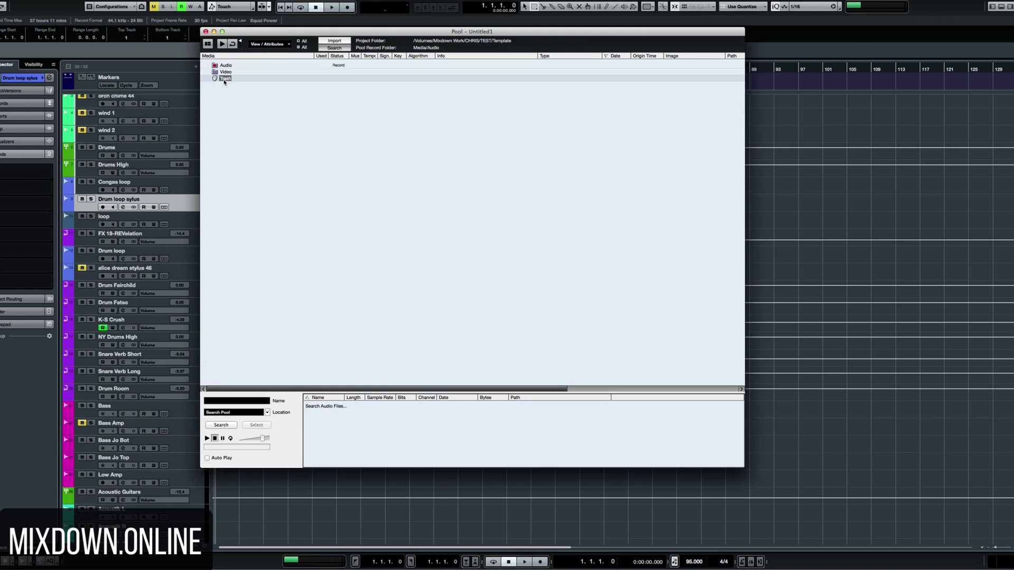
{"action": "left_click", "coordinate": [205, 31]}
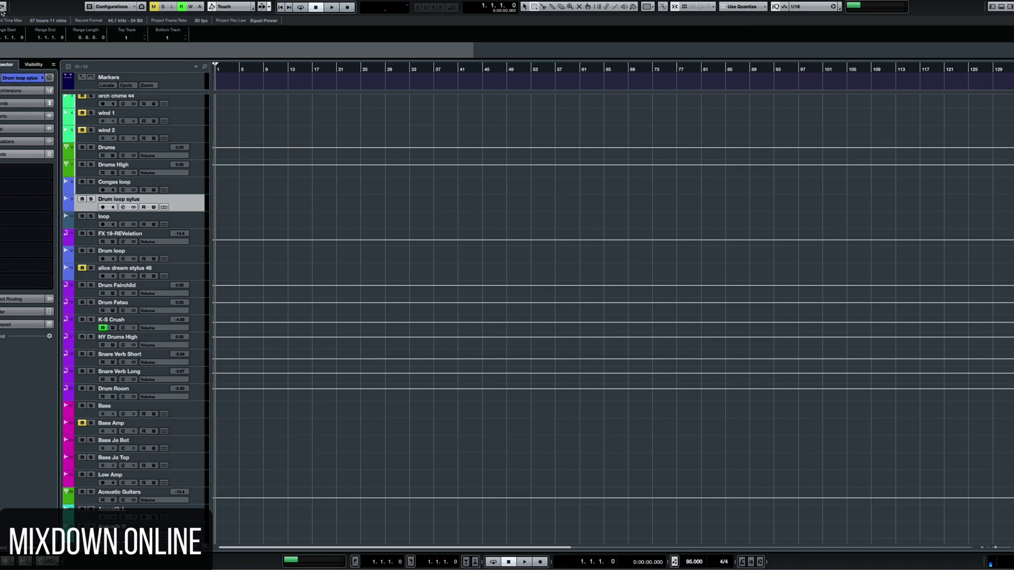
{"action": "left_click", "coordinate": [44, 0]}
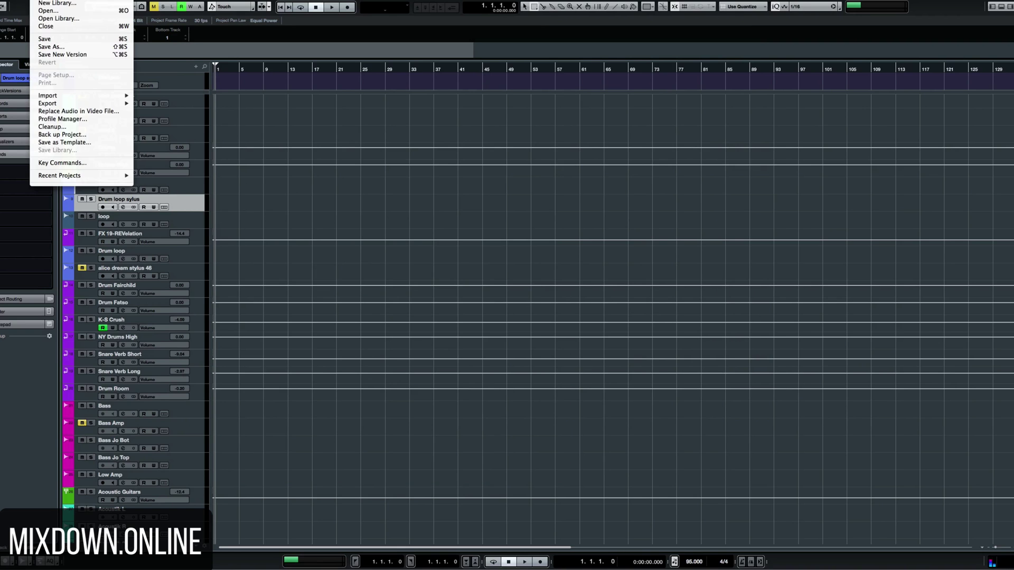
{"action": "left_click", "coordinate": [88, 142]}
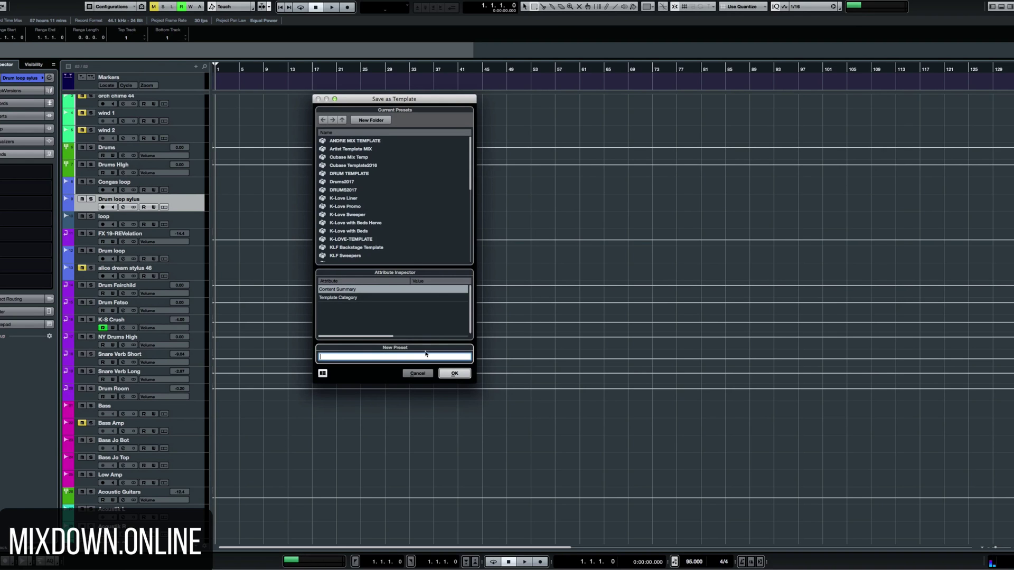
{"action": "left_click", "coordinate": [425, 373]}
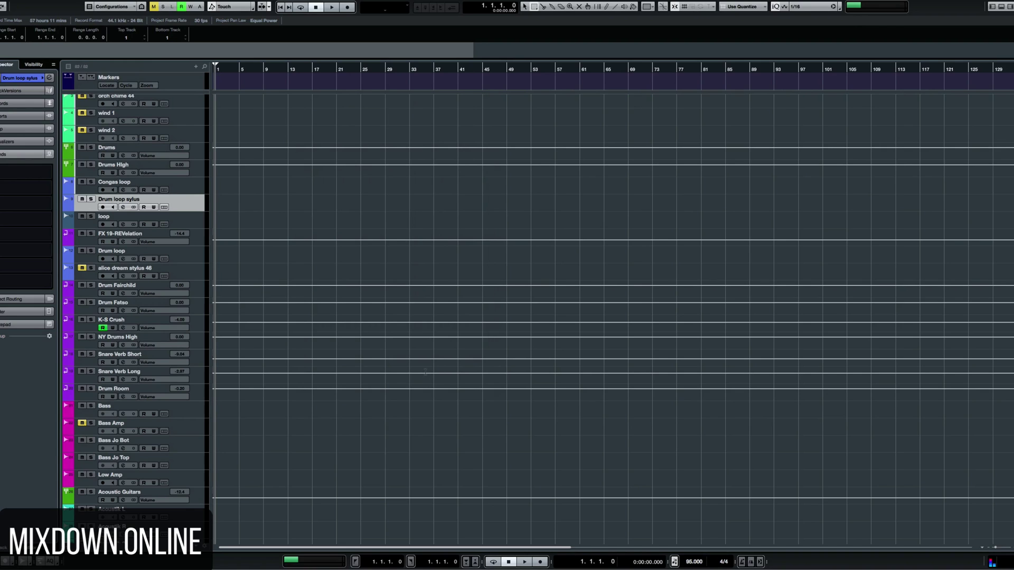